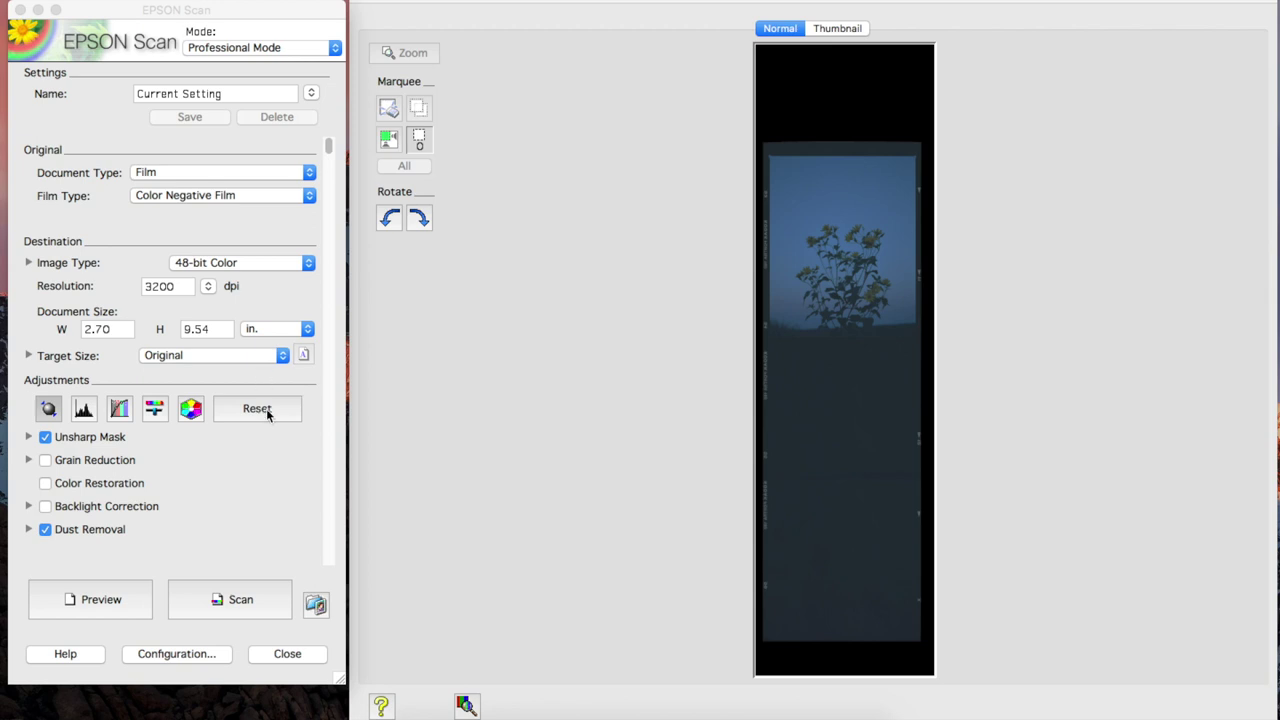
# - Marquee the top flower frame, widen it to 2.43 × 2.96 in., and run a Zoom preview
pyautogui.click(261, 455)
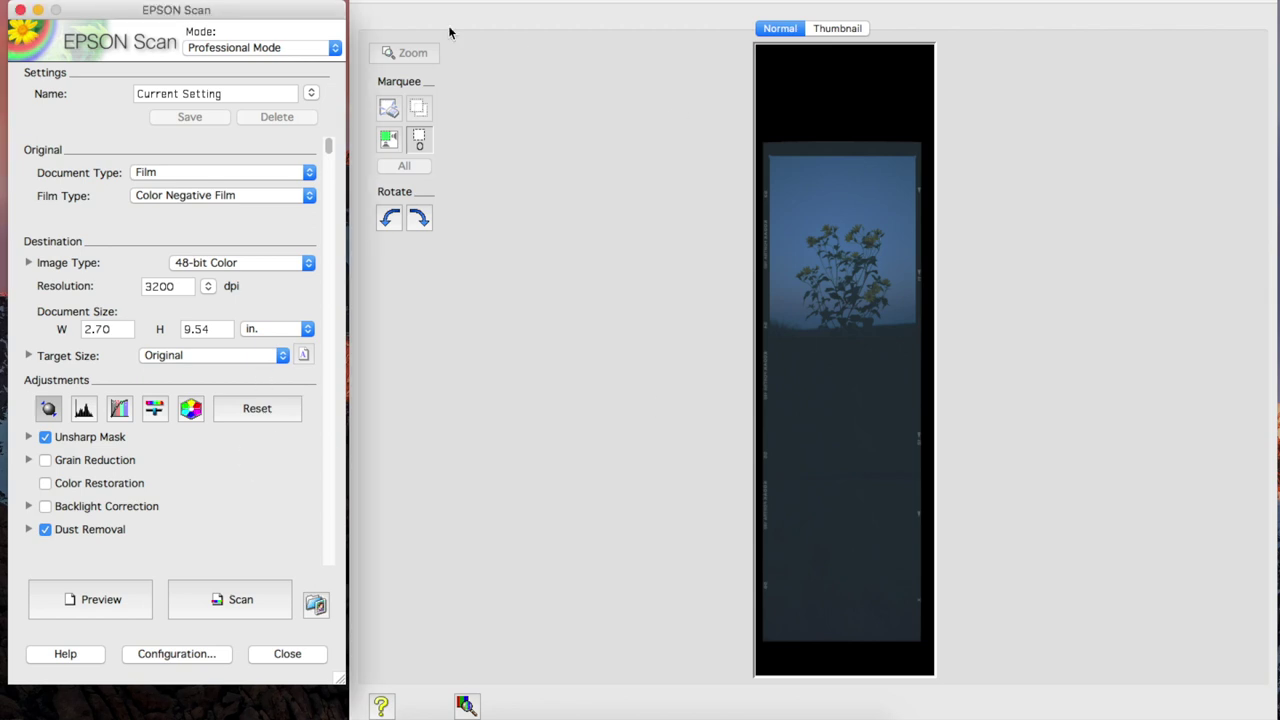
pyautogui.click(523, 106)
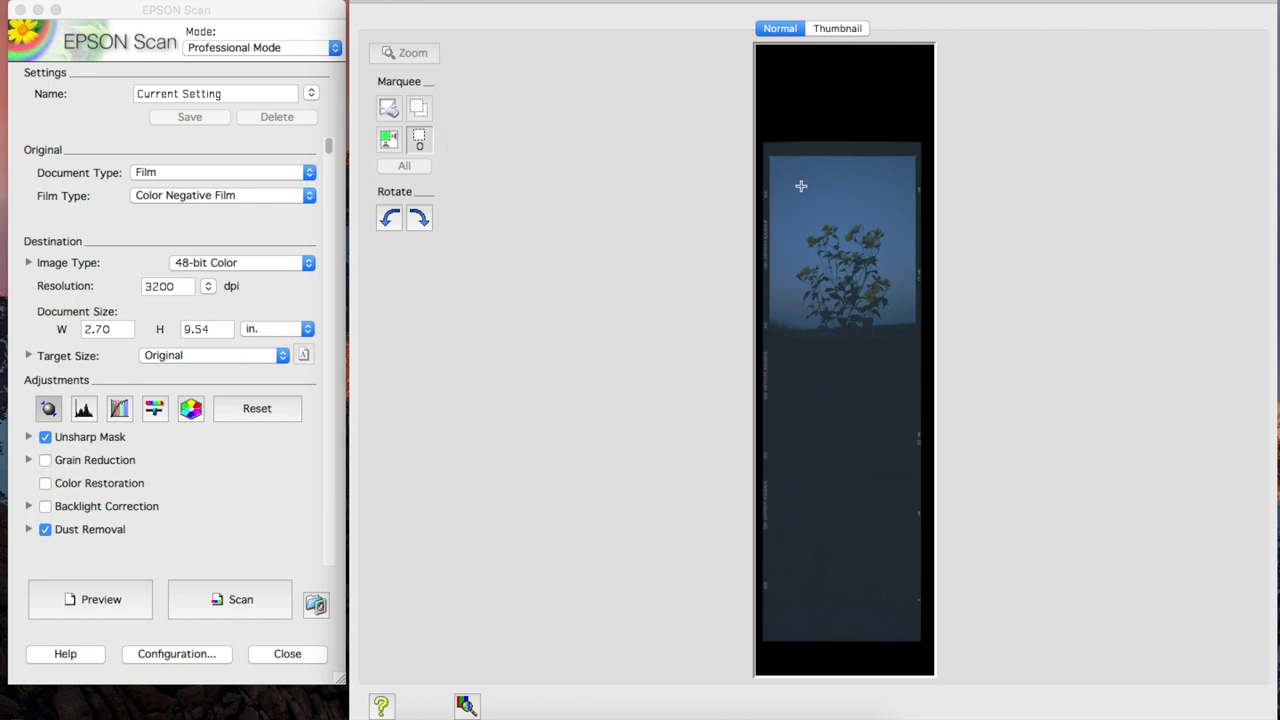
pyautogui.moveTo(766, 148); pyautogui.dragTo(920, 343)
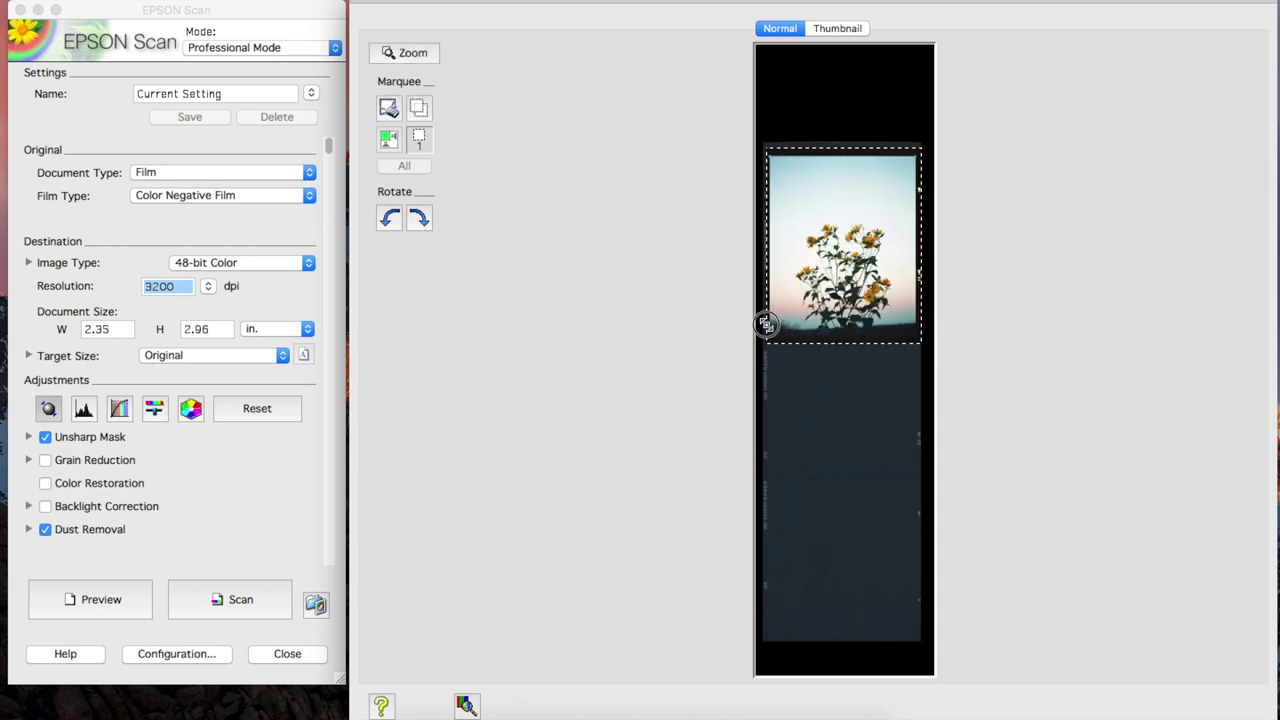
pyautogui.moveTo(765, 323); pyautogui.dragTo(762, 316)
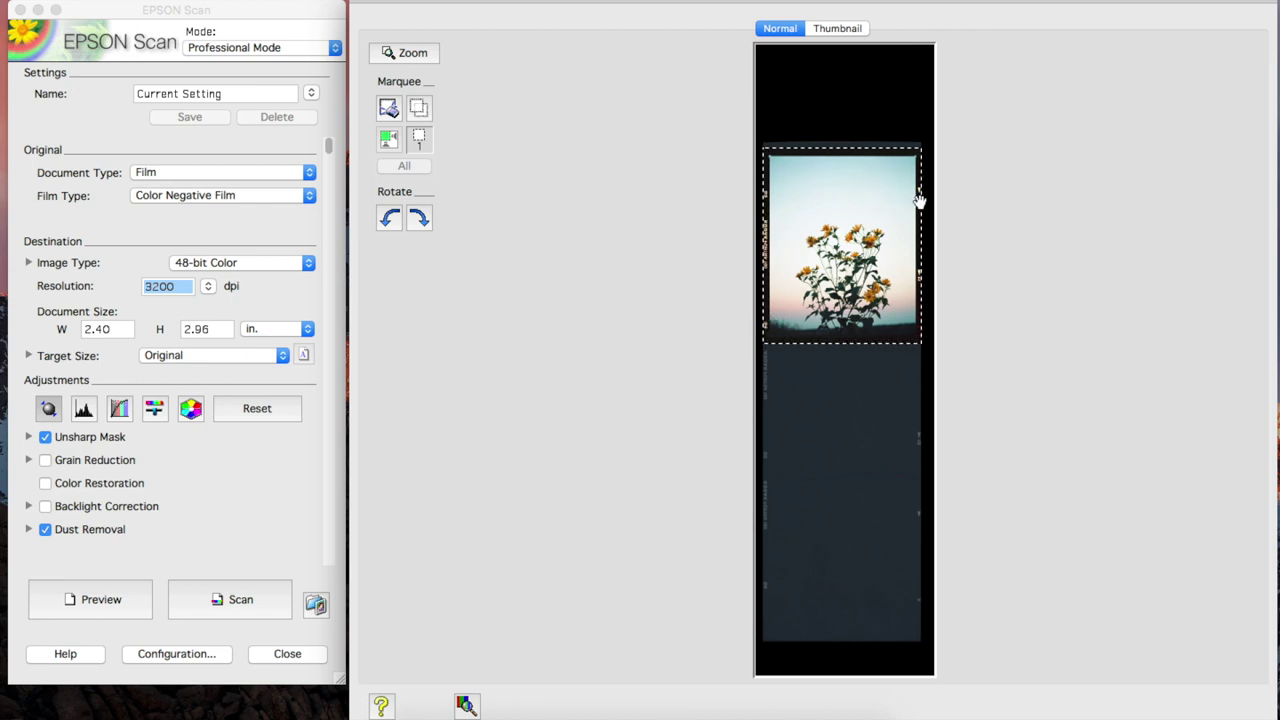
pyautogui.moveTo(920, 203); pyautogui.dragTo(921, 203)
pyautogui.moveTo(761, 243); pyautogui.dragTo(761, 244)
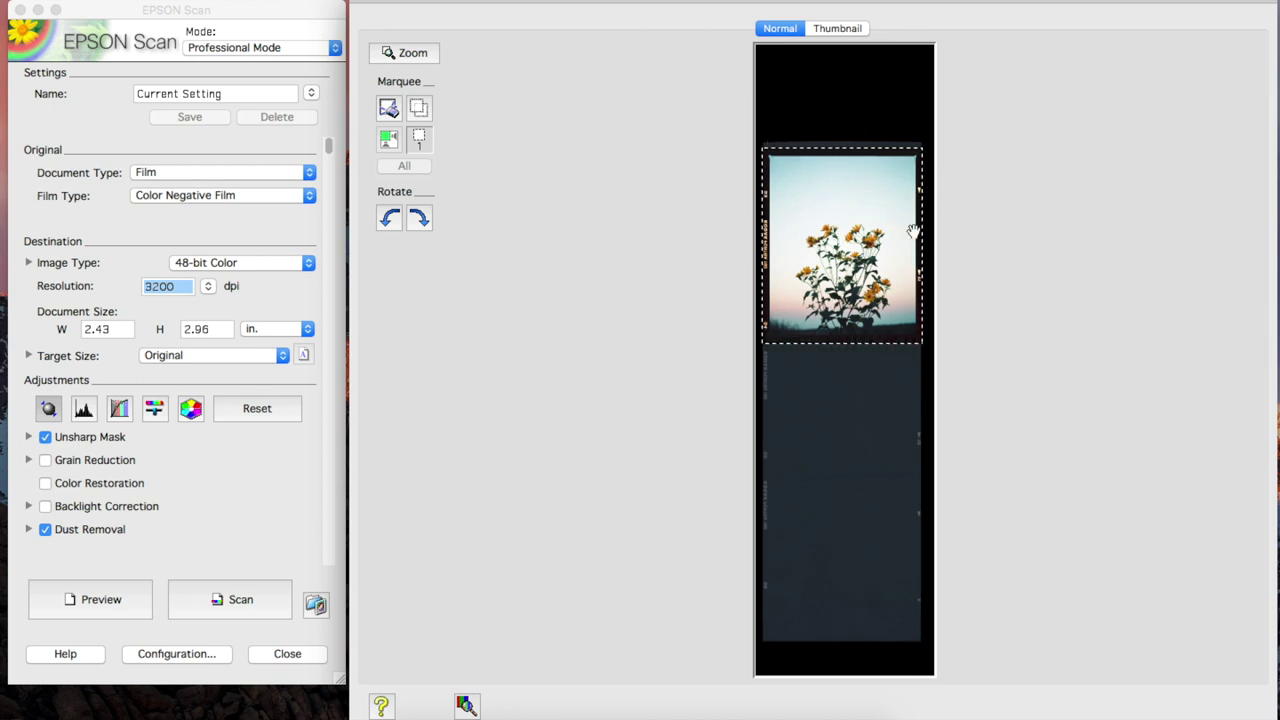
pyautogui.click(398, 52)
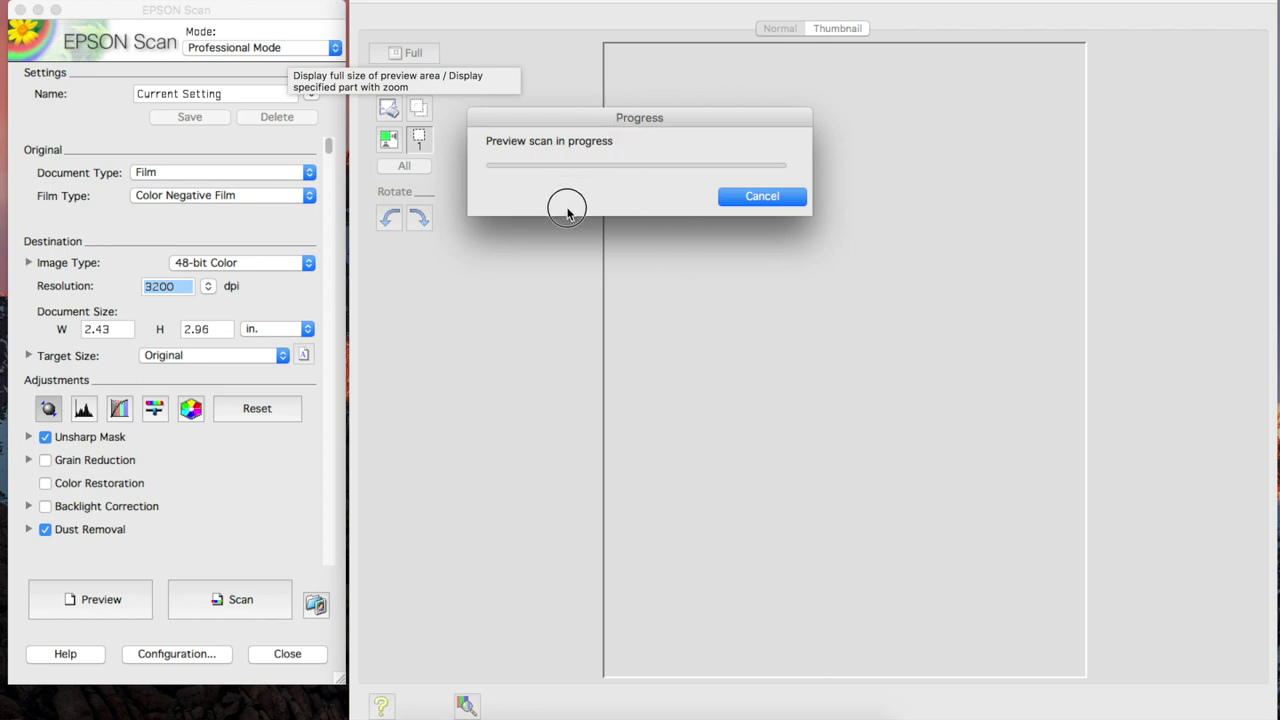
# - Move the preview progress box aside and pull the scan area's right edge in slightly
pyautogui.moveTo(639, 120); pyautogui.dragTo(408, 463)
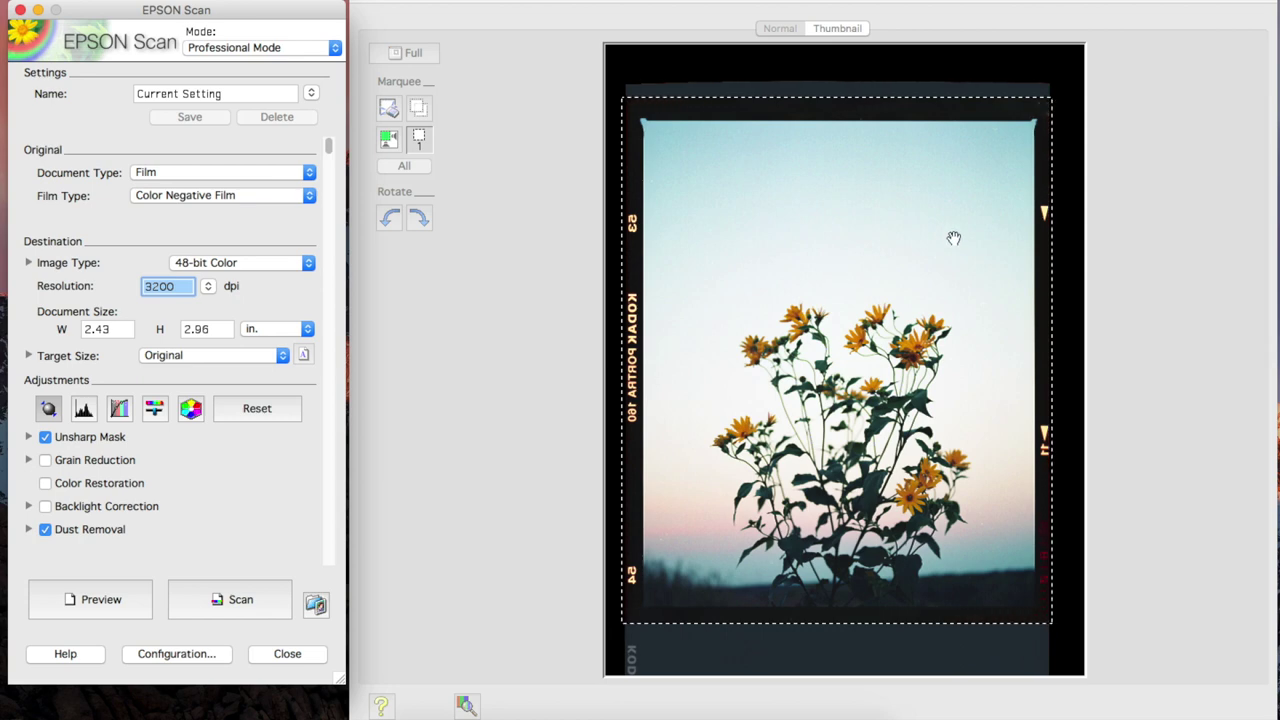
pyautogui.click(1052, 168)
pyautogui.moveTo(1052, 168); pyautogui.dragTo(1053, 168)
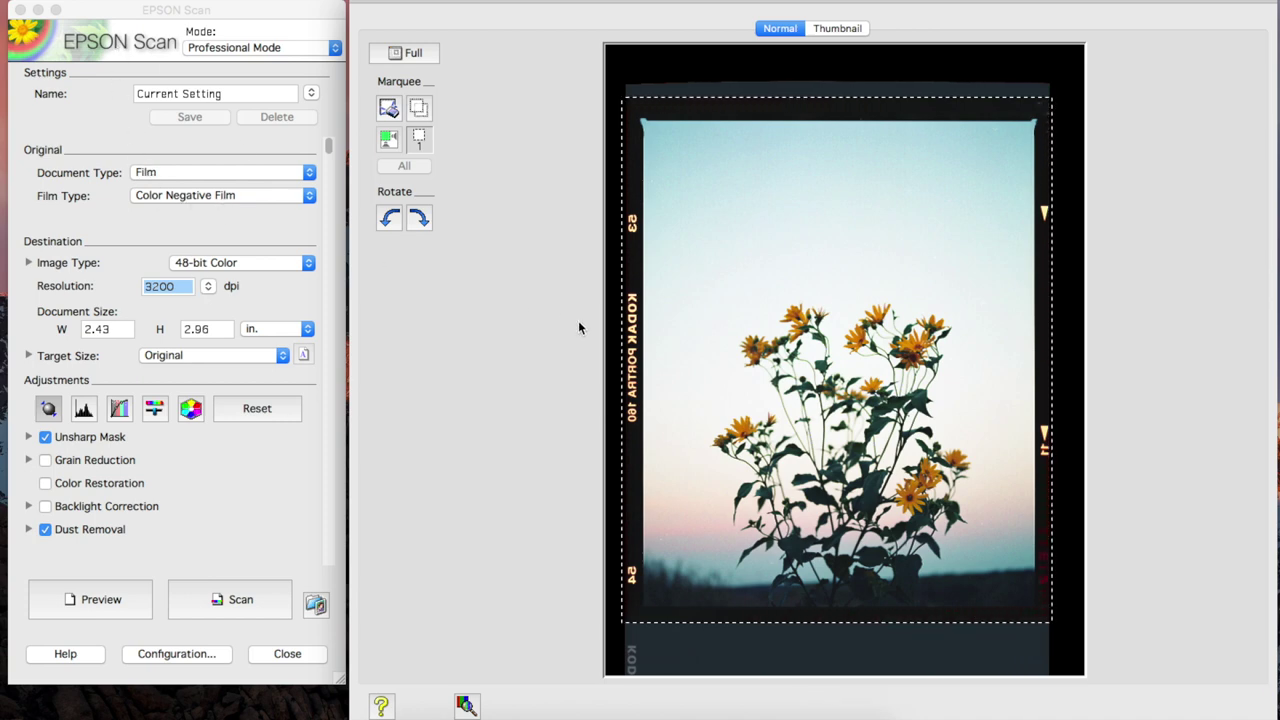
pyautogui.click(203, 286)
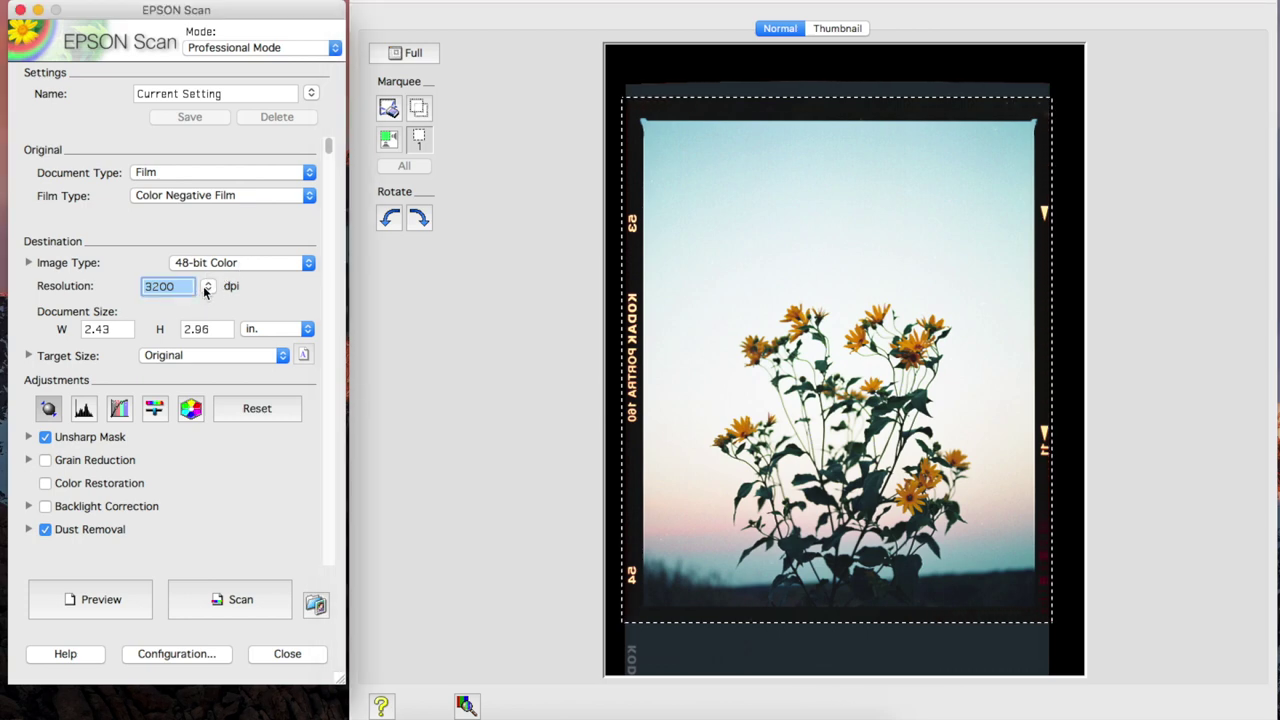
pyautogui.click(206, 287)
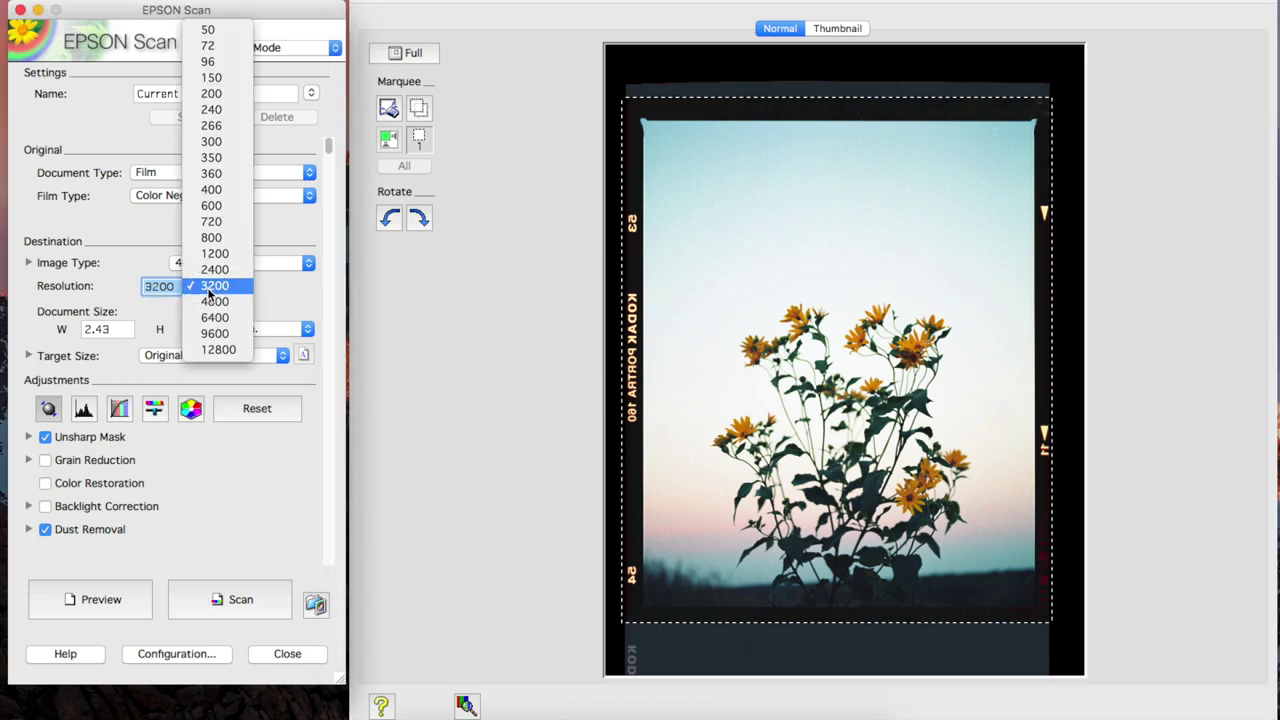
pyautogui.click(281, 297)
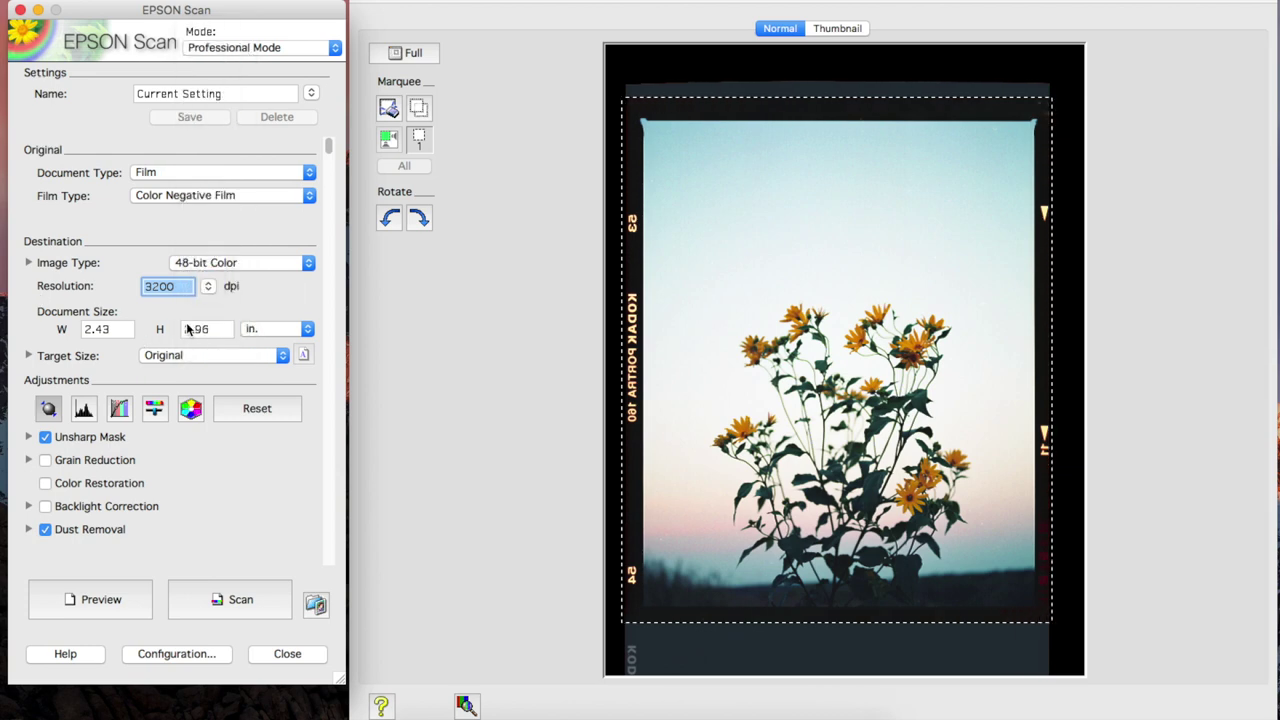
pyautogui.click(172, 654)
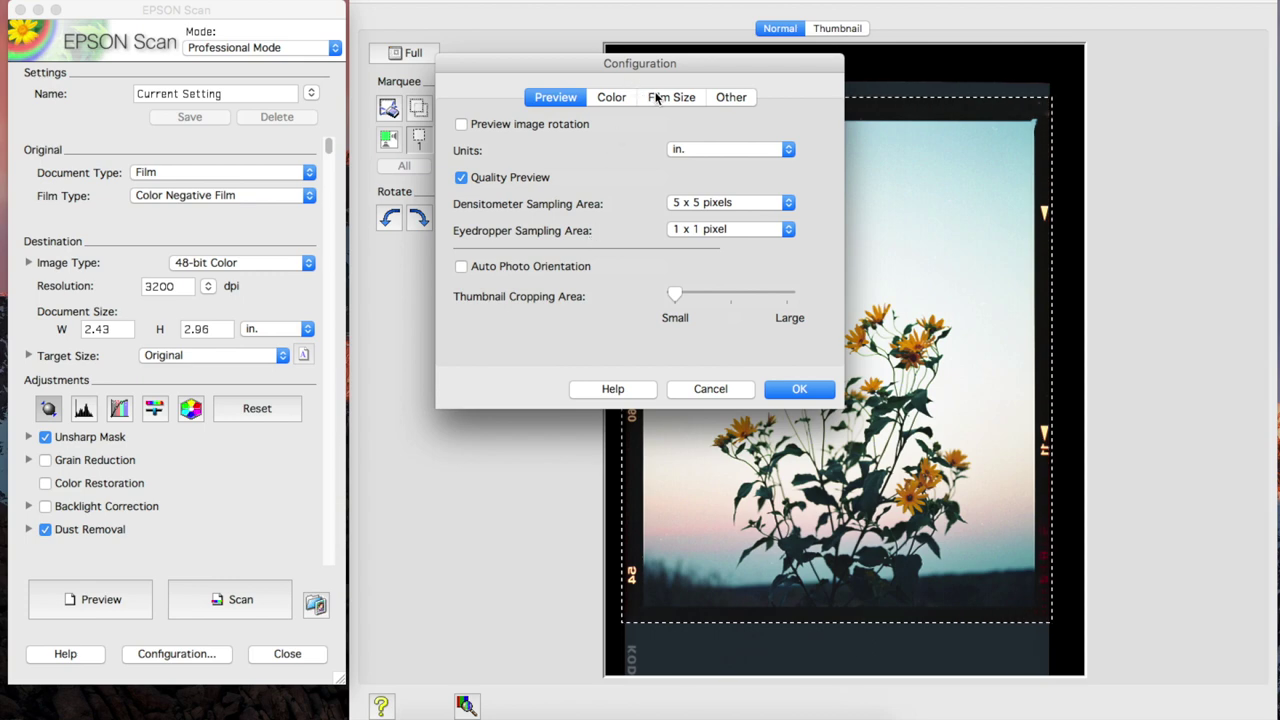
pyautogui.click(657, 98)
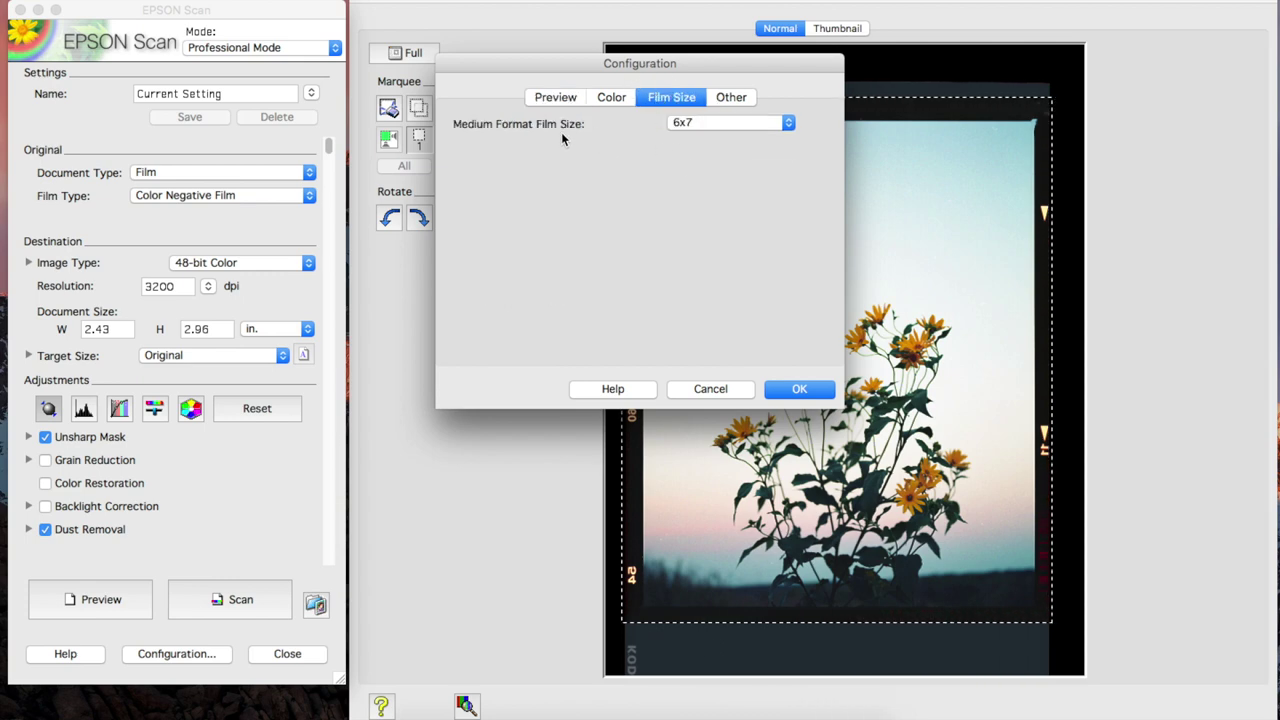
pyautogui.click(779, 389)
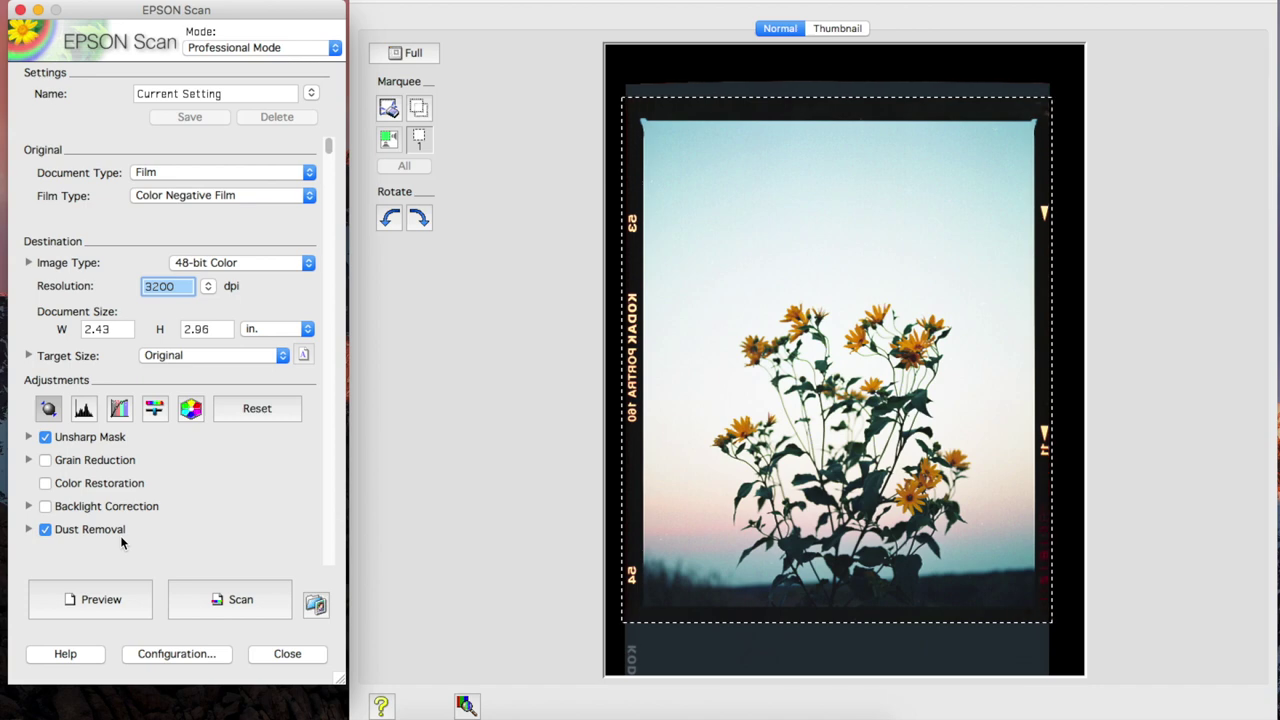
pyautogui.click(83, 408)
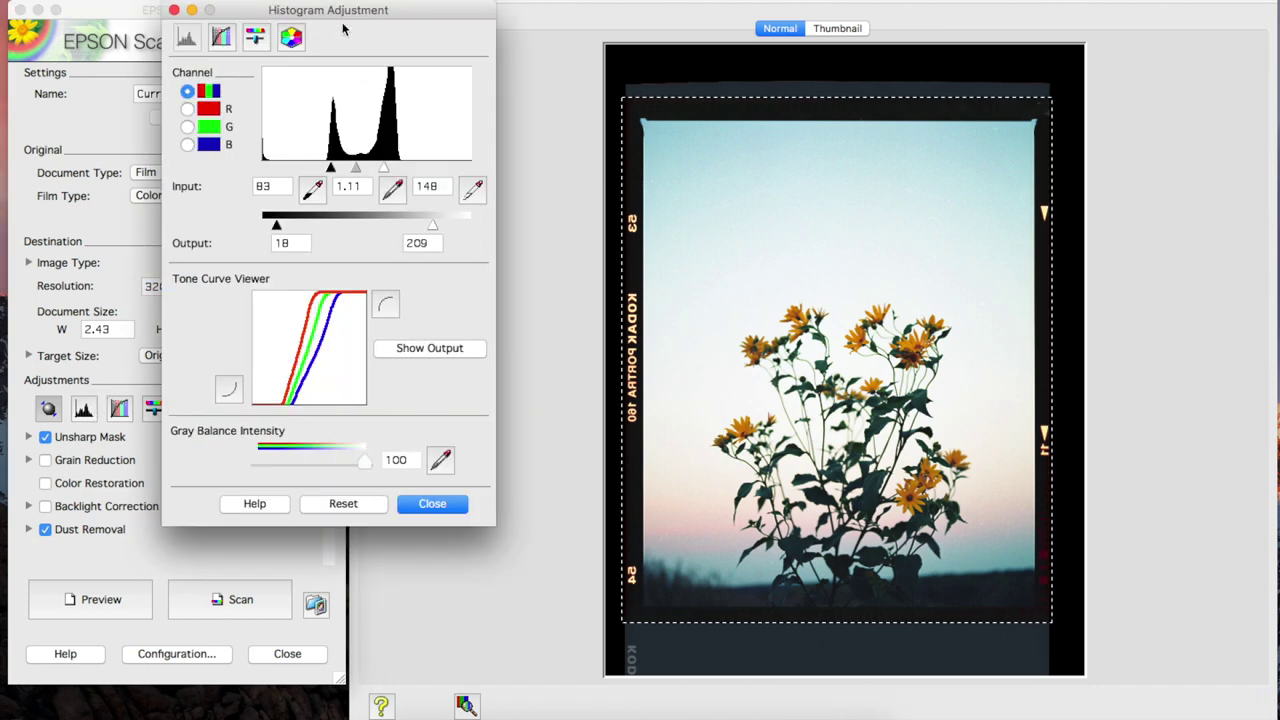
# - Set Histogram Adjustment input levels to 79 / 1.11 / 170 and output to 0–252
pyautogui.moveTo(344, 10); pyautogui.dragTo(327, 71)
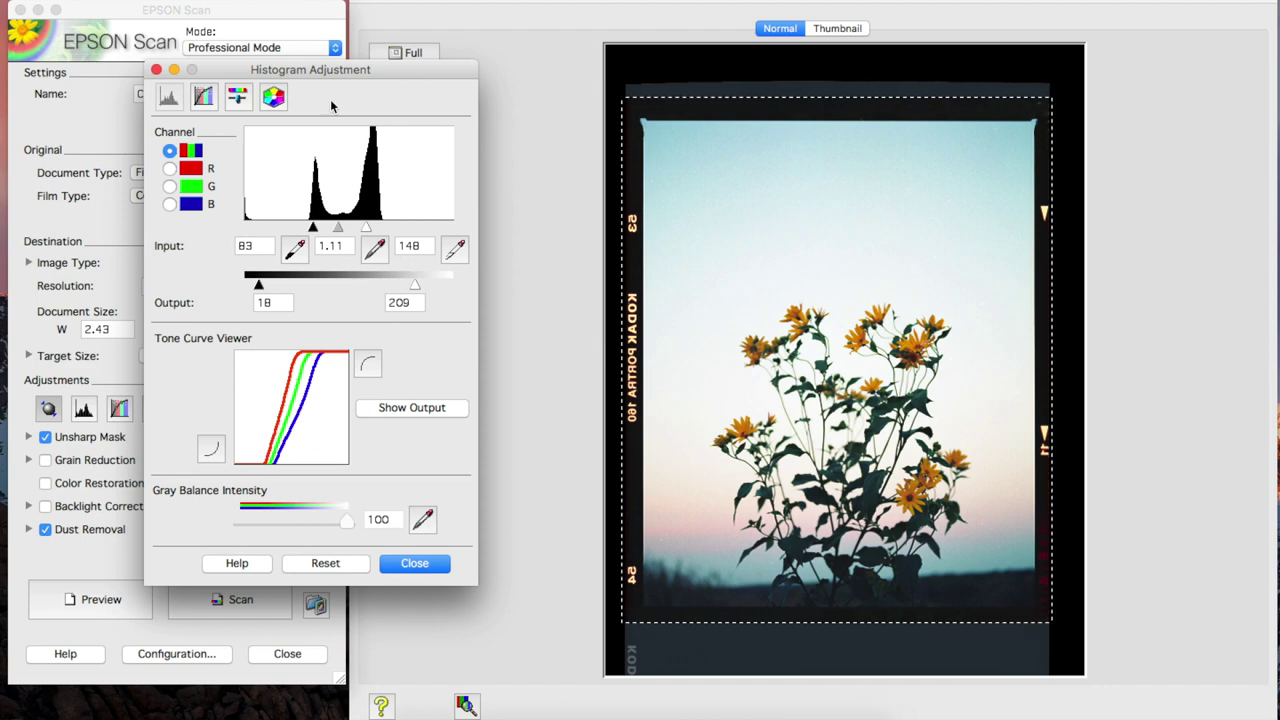
pyautogui.moveTo(326, 71); pyautogui.dragTo(402, 64)
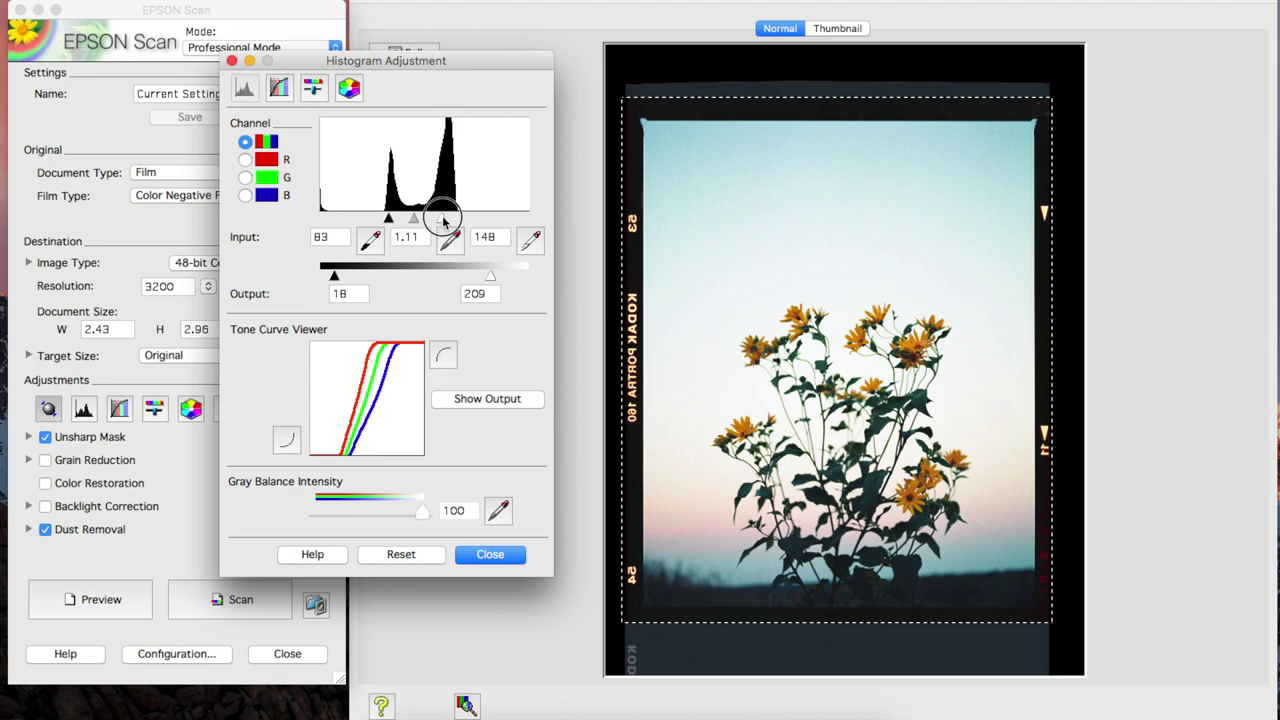
pyautogui.moveTo(445, 220); pyautogui.dragTo(386, 219)
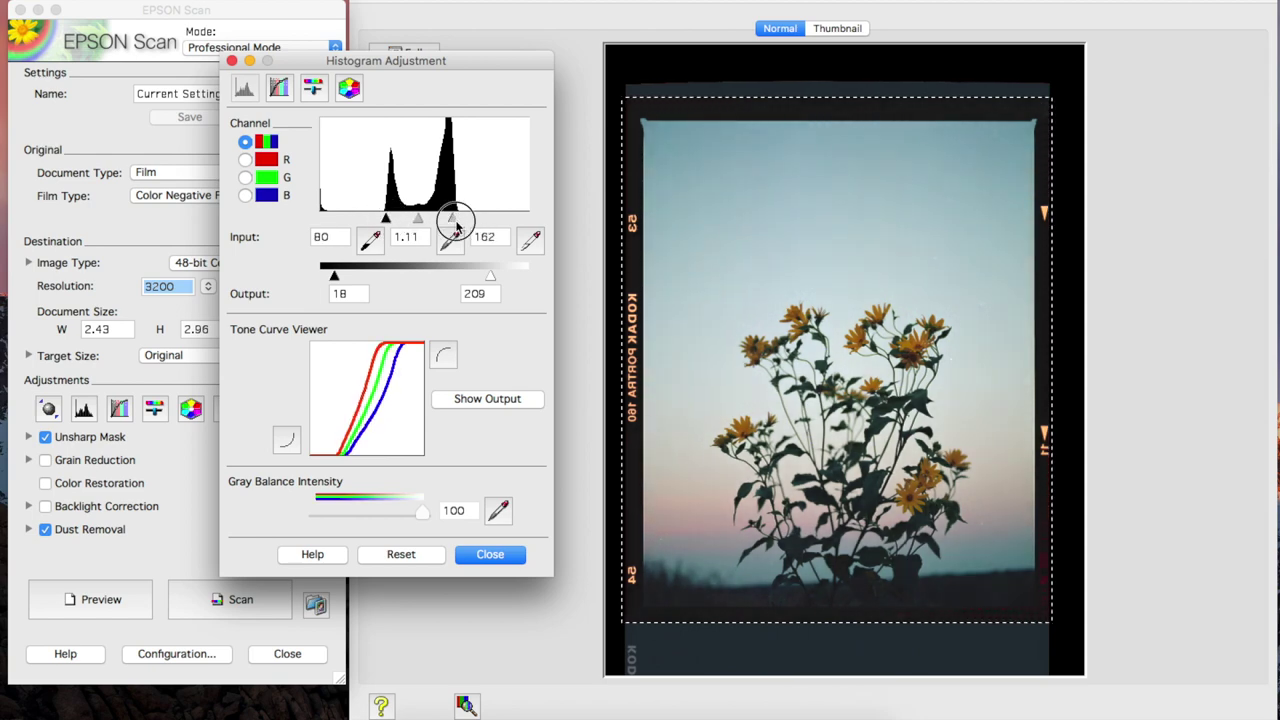
pyautogui.moveTo(456, 226); pyautogui.dragTo(462, 229)
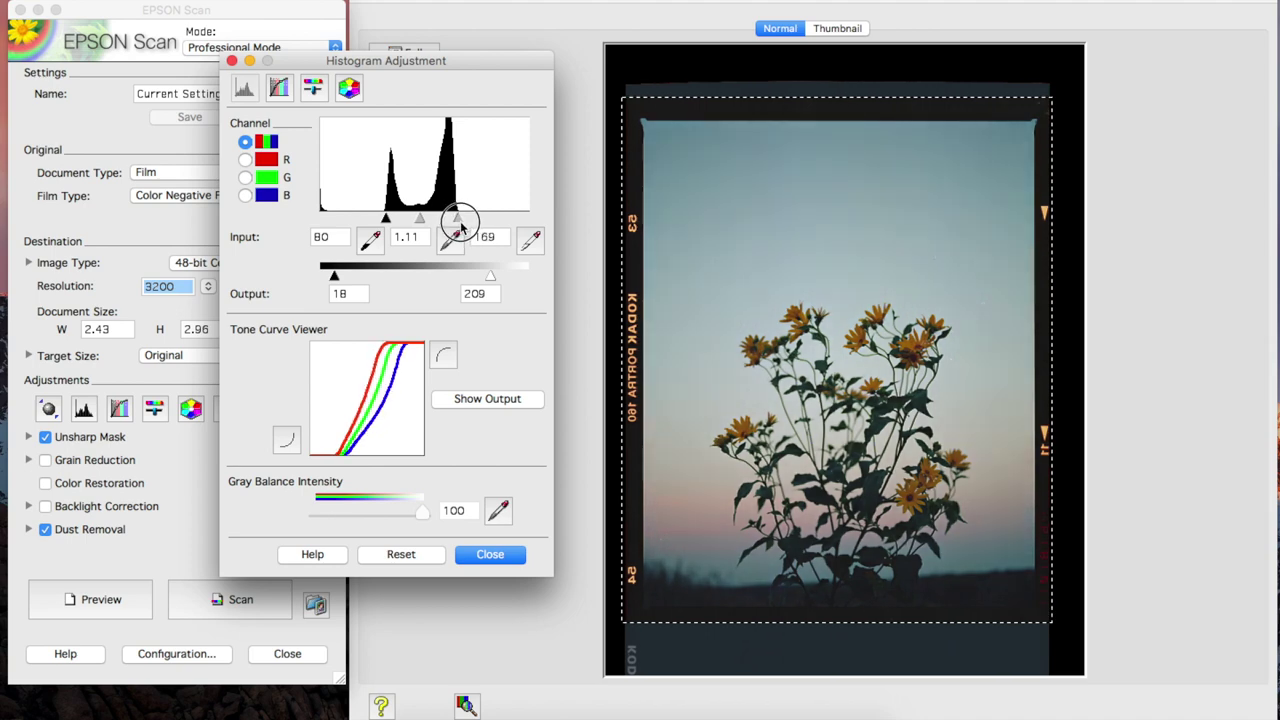
pyautogui.moveTo(490, 276); pyautogui.dragTo(528, 277)
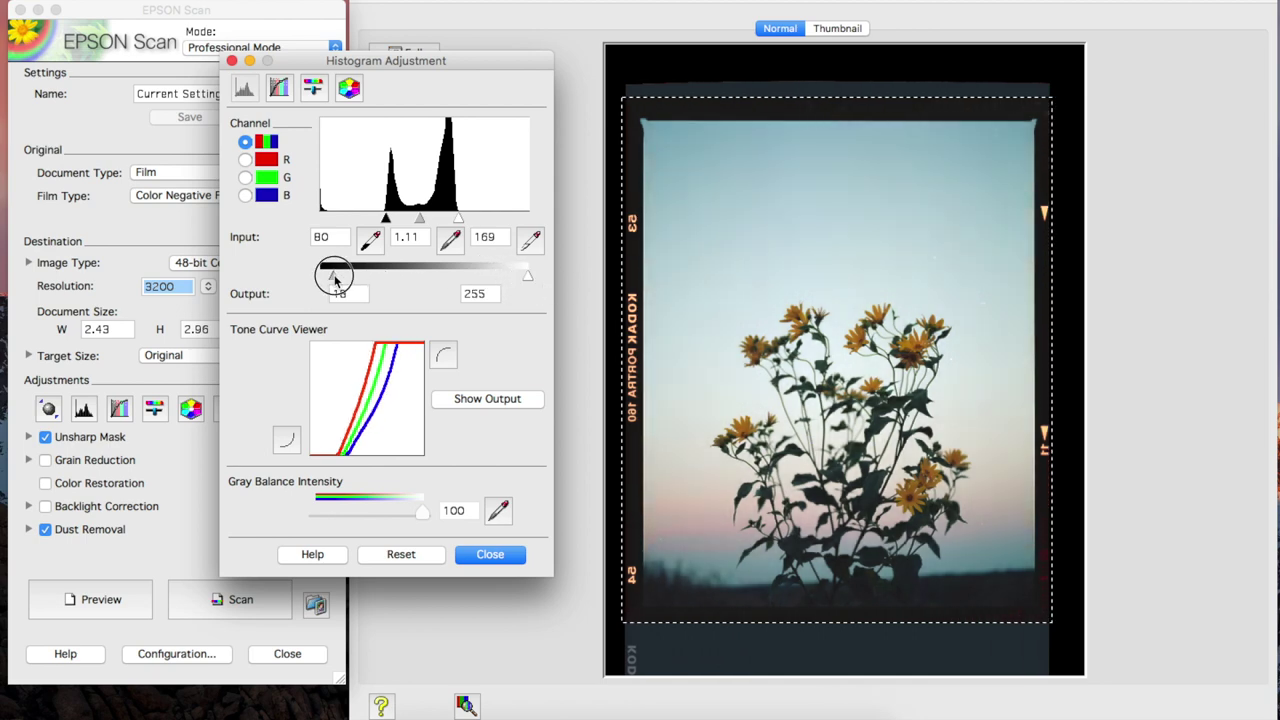
pyautogui.moveTo(335, 280); pyautogui.dragTo(320, 279)
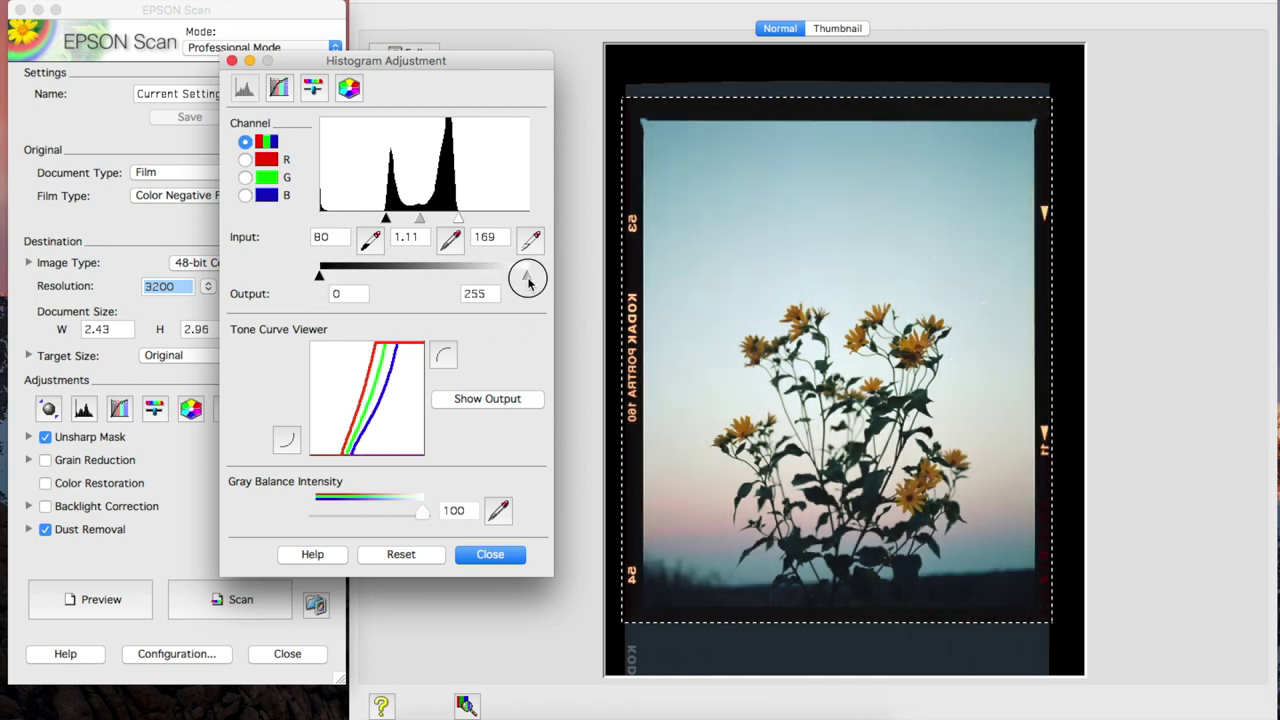
pyautogui.moveTo(528, 283); pyautogui.dragTo(525, 279)
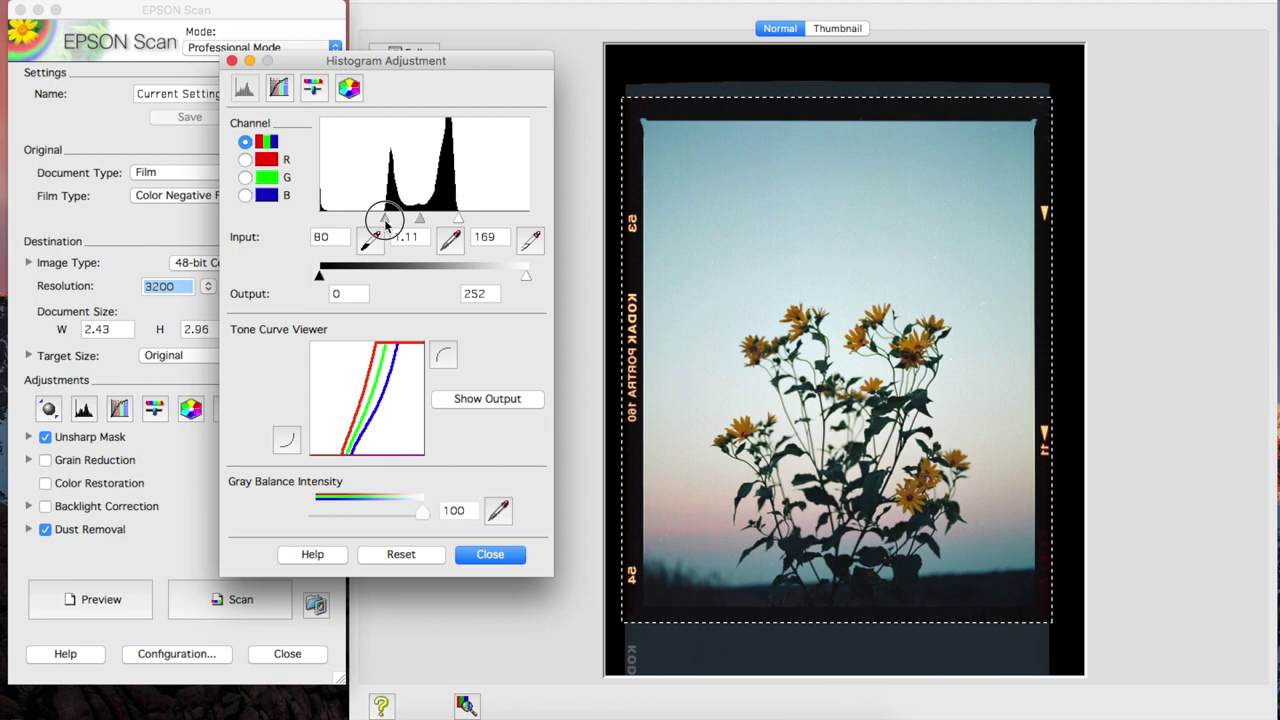
pyautogui.moveTo(386, 224); pyautogui.dragTo(385, 224)
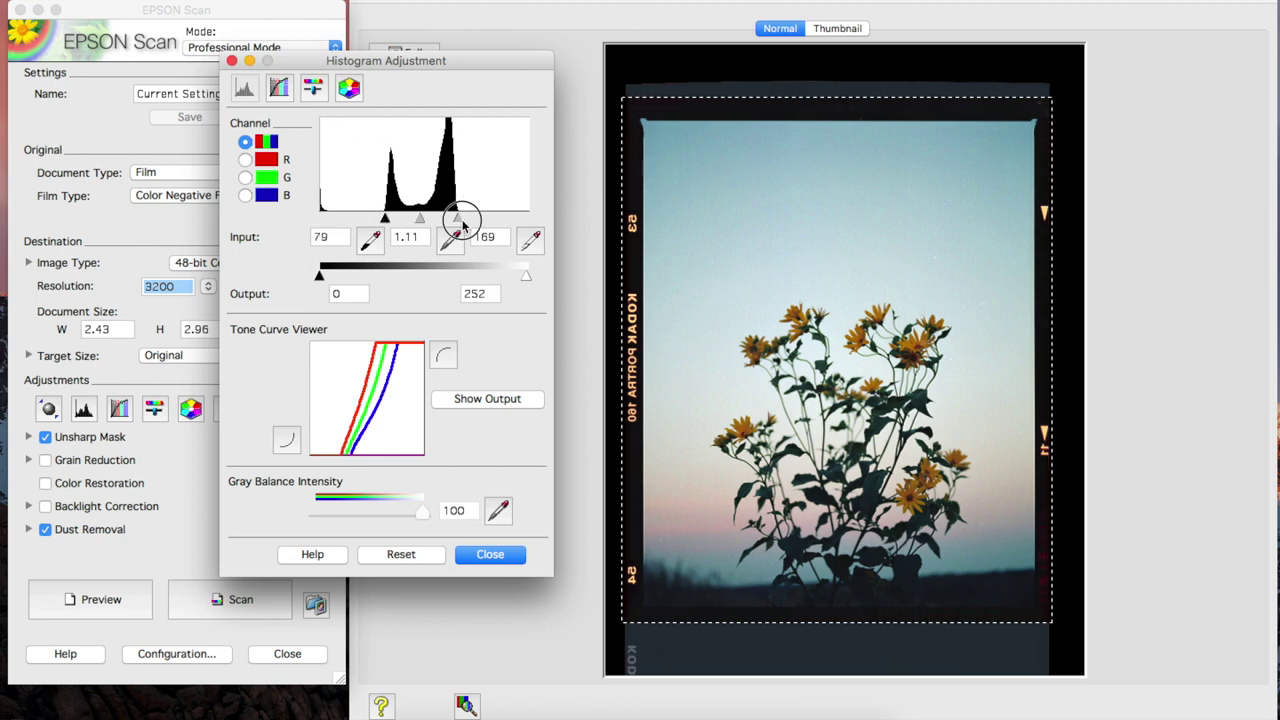
pyautogui.moveTo(462, 225); pyautogui.dragTo(463, 225)
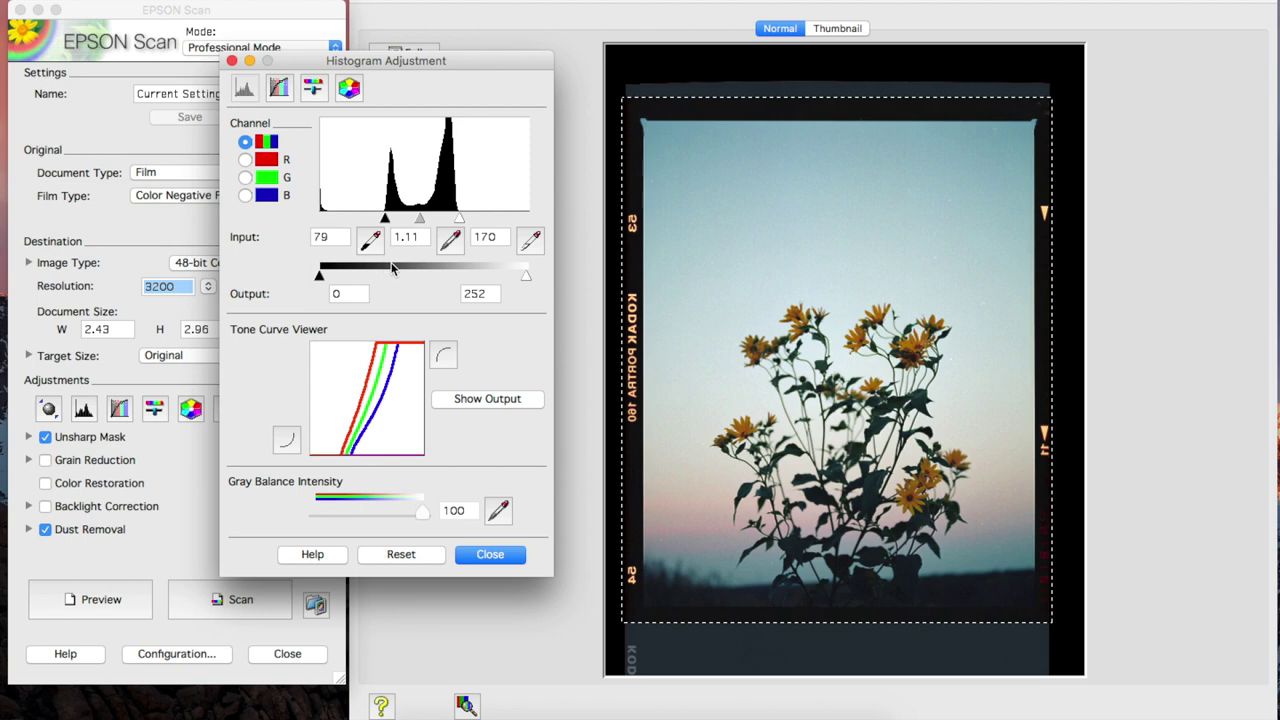
pyautogui.click(312, 89)
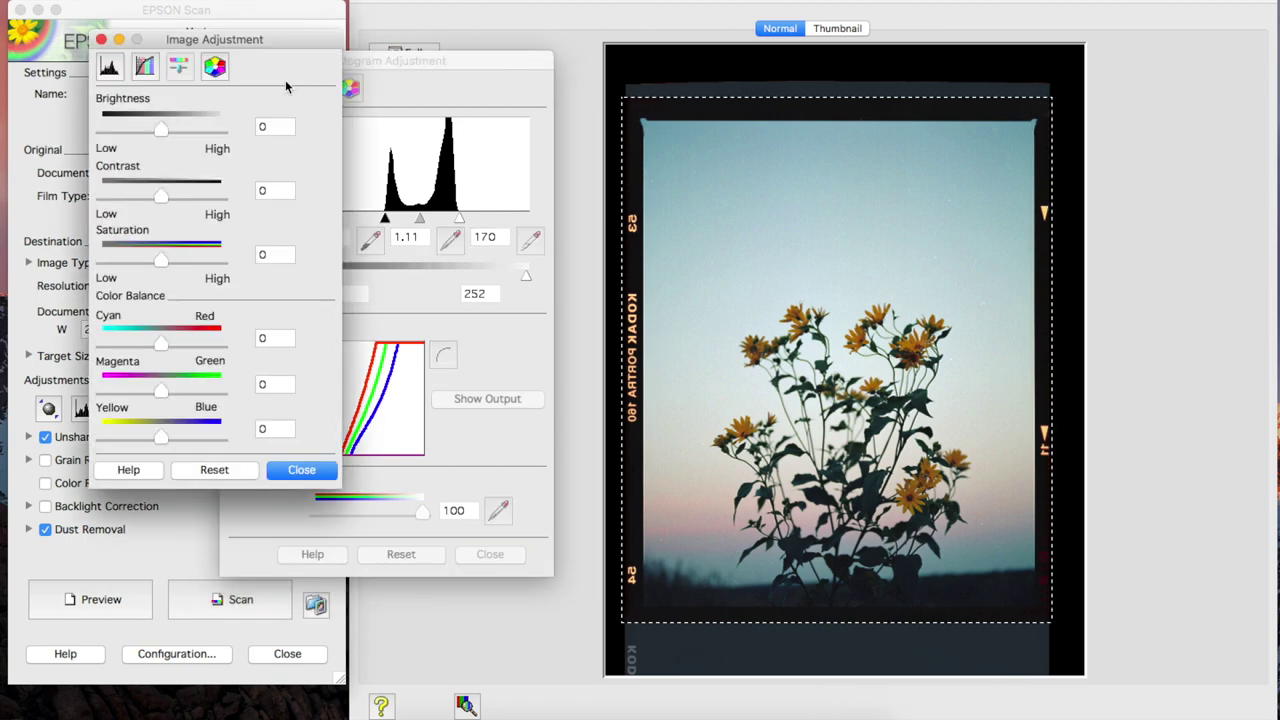
# - Adjust the Yellow–Blue colour balance, settling it at −20
pyautogui.moveTo(259, 39); pyautogui.dragTo(506, 172)
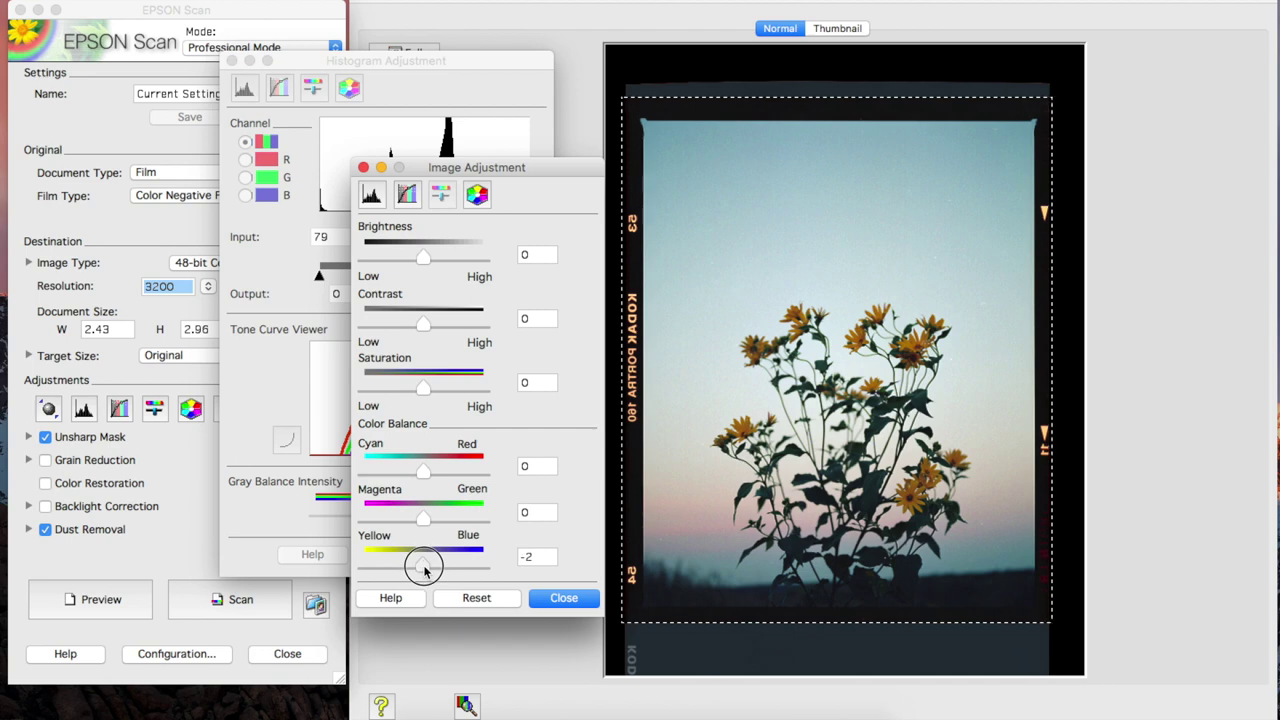
pyautogui.moveTo(424, 569); pyautogui.dragTo(446, 570)
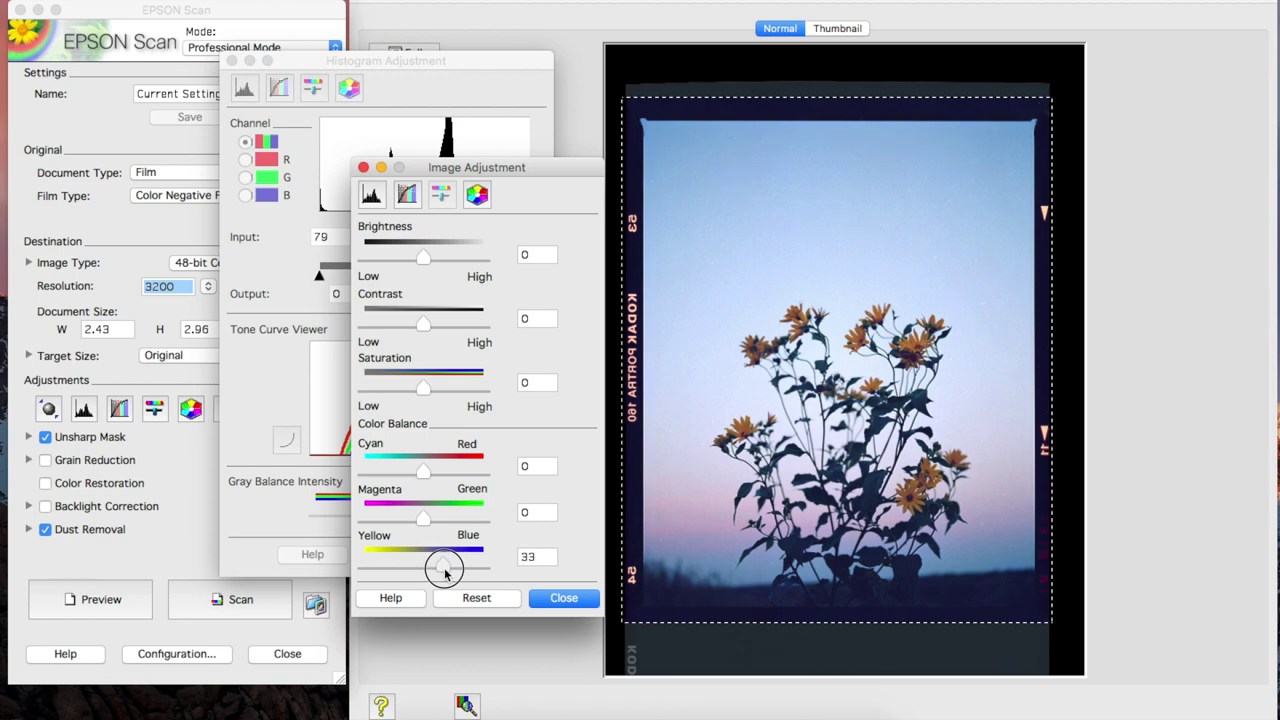
pyautogui.click(428, 567)
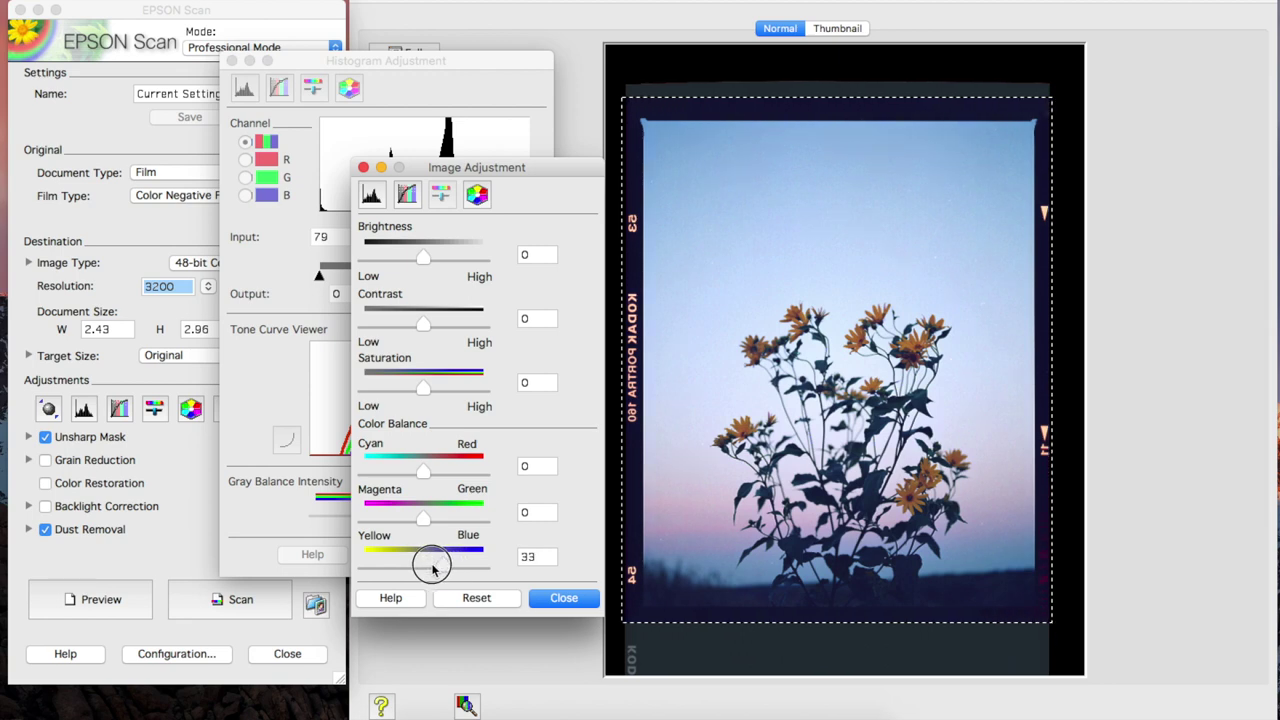
pyautogui.moveTo(427, 569); pyautogui.dragTo(416, 568)
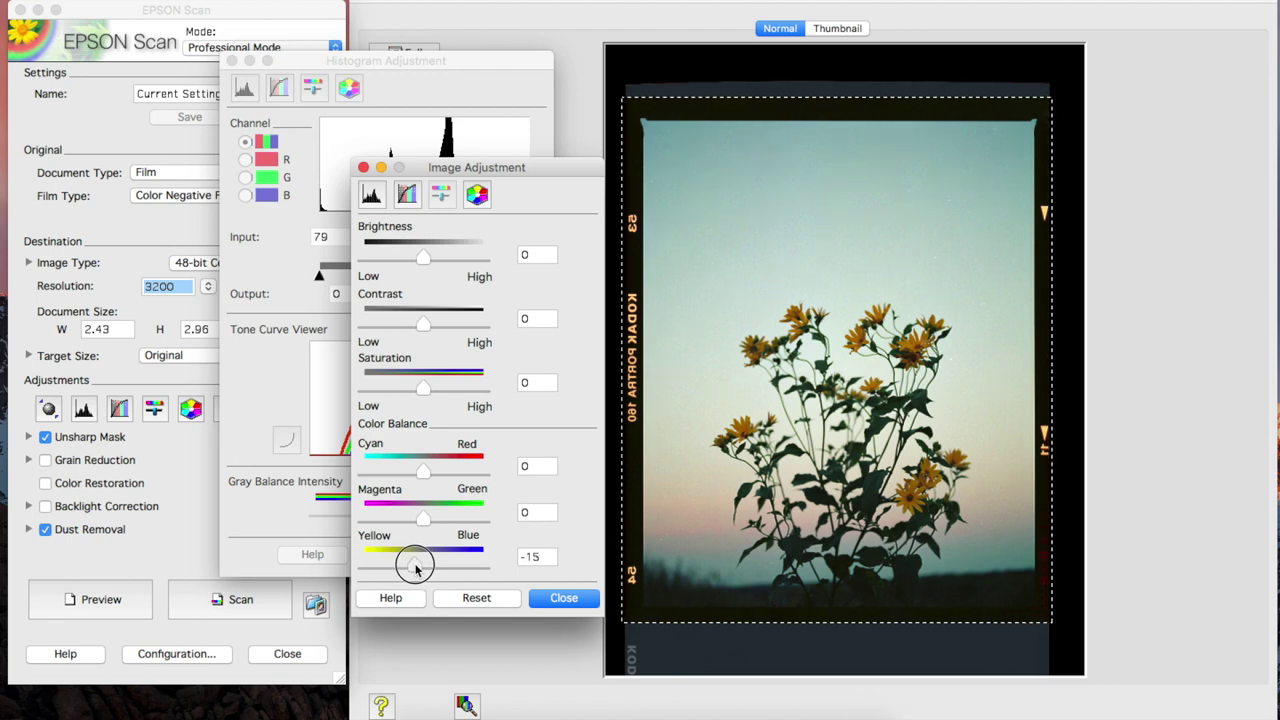
pyautogui.moveTo(415, 568); pyautogui.dragTo(415, 569)
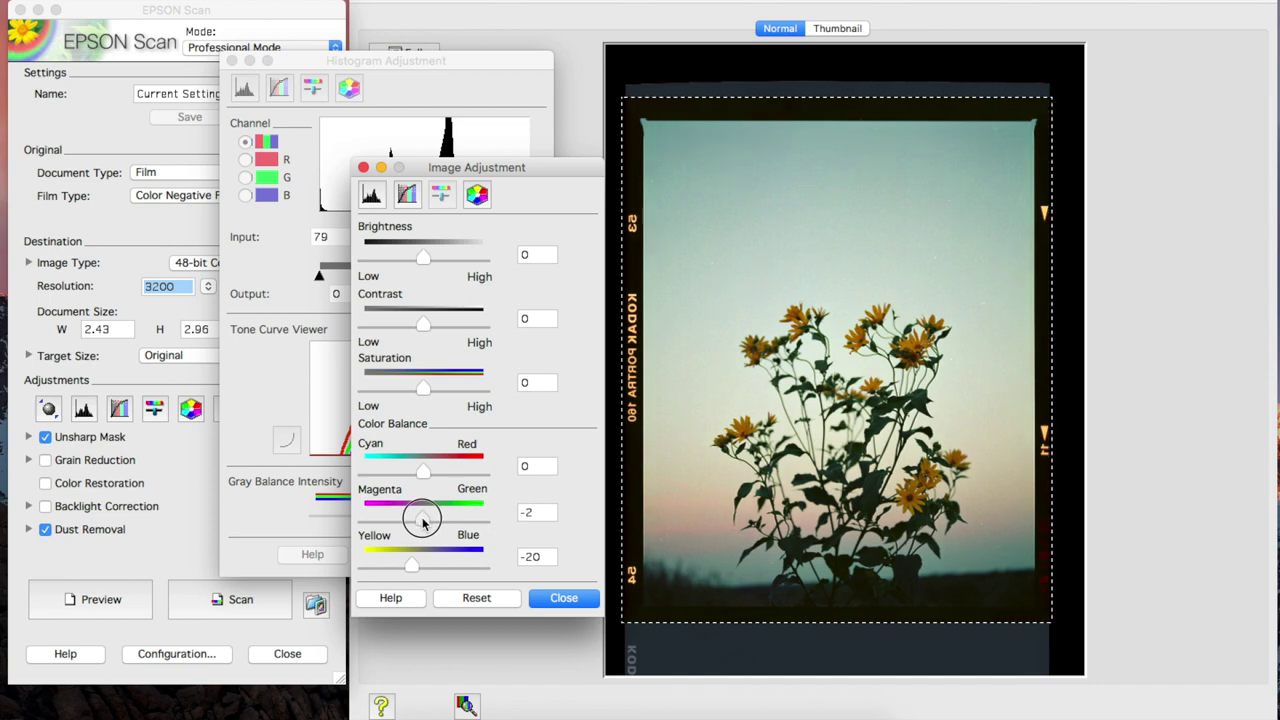
# - Shift the Magenta–Green balance to −17 to turn the sky pink-purple
pyautogui.moveTo(422, 521); pyautogui.dragTo(428, 525)
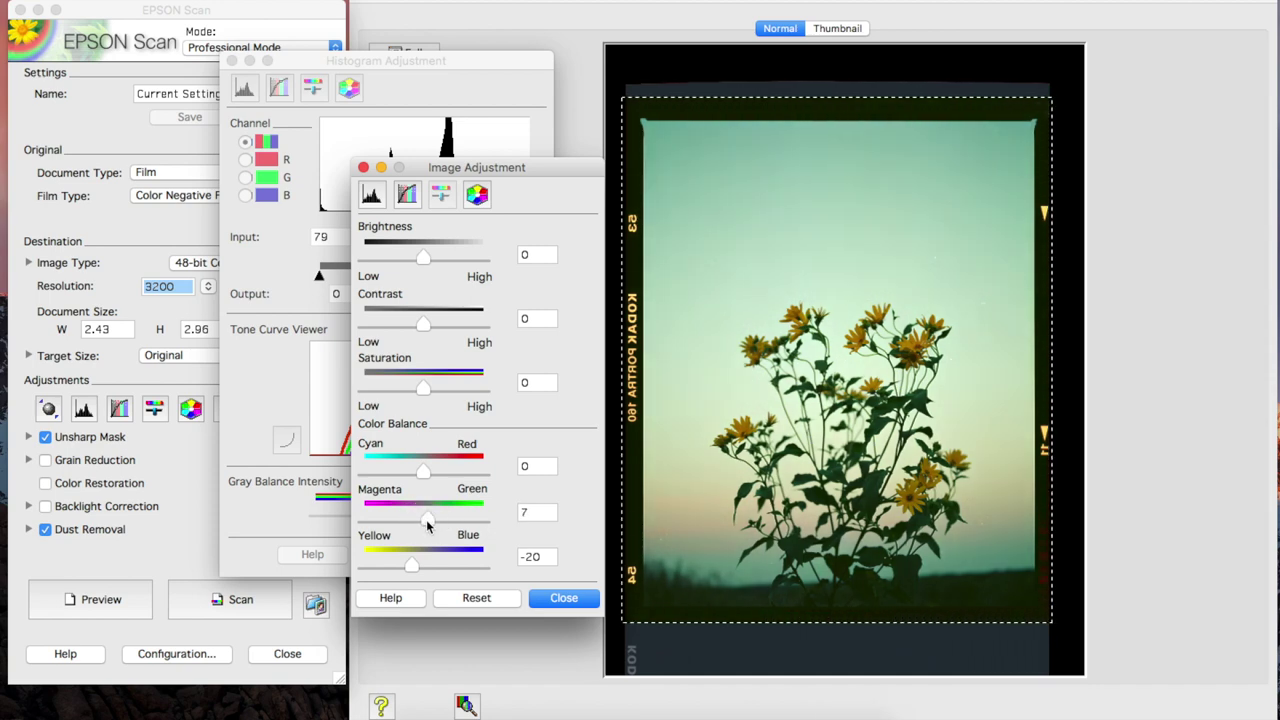
pyautogui.click(426, 519)
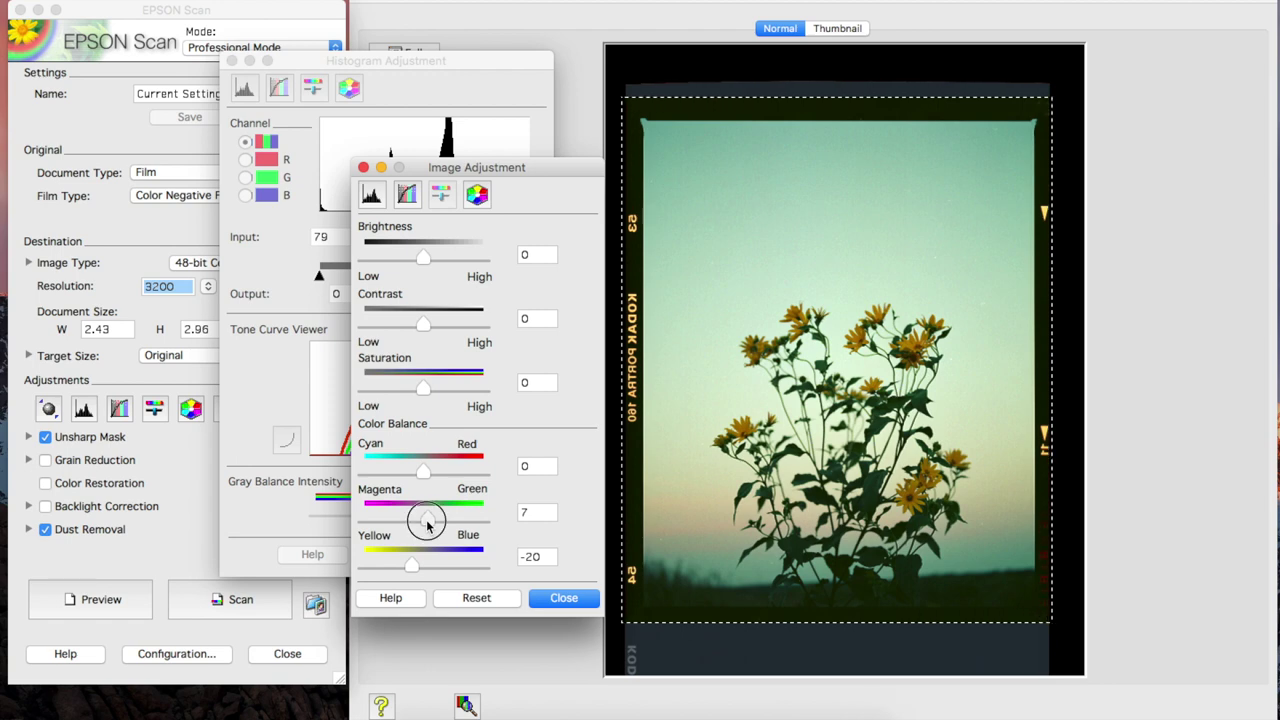
pyautogui.moveTo(427, 524); pyautogui.dragTo(422, 528)
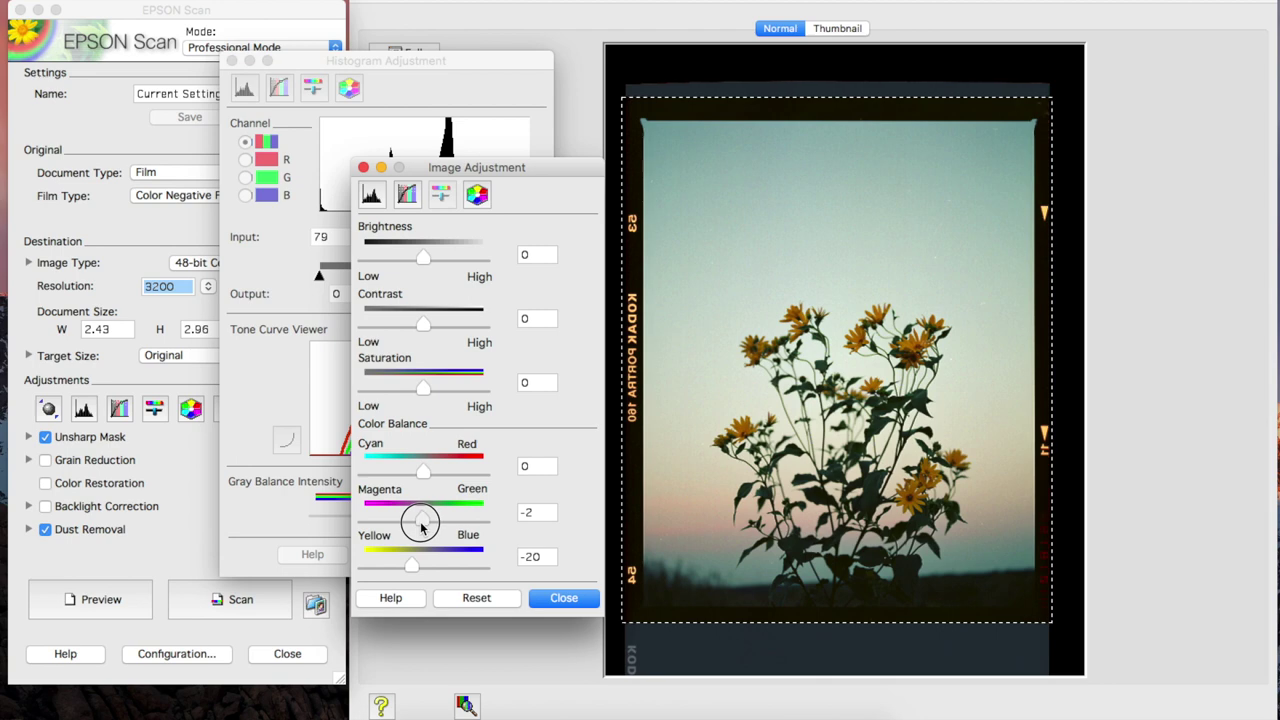
pyautogui.moveTo(421, 527); pyautogui.dragTo(417, 529)
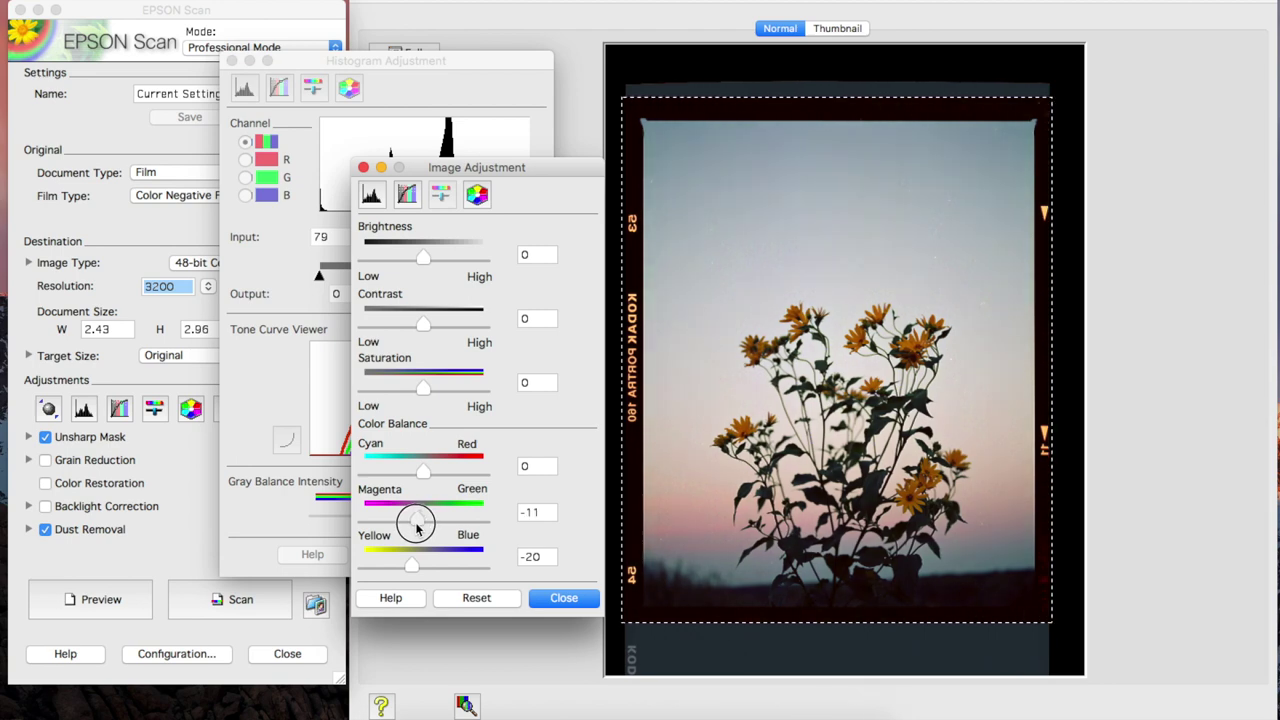
pyautogui.moveTo(417, 527); pyautogui.dragTo(414, 528)
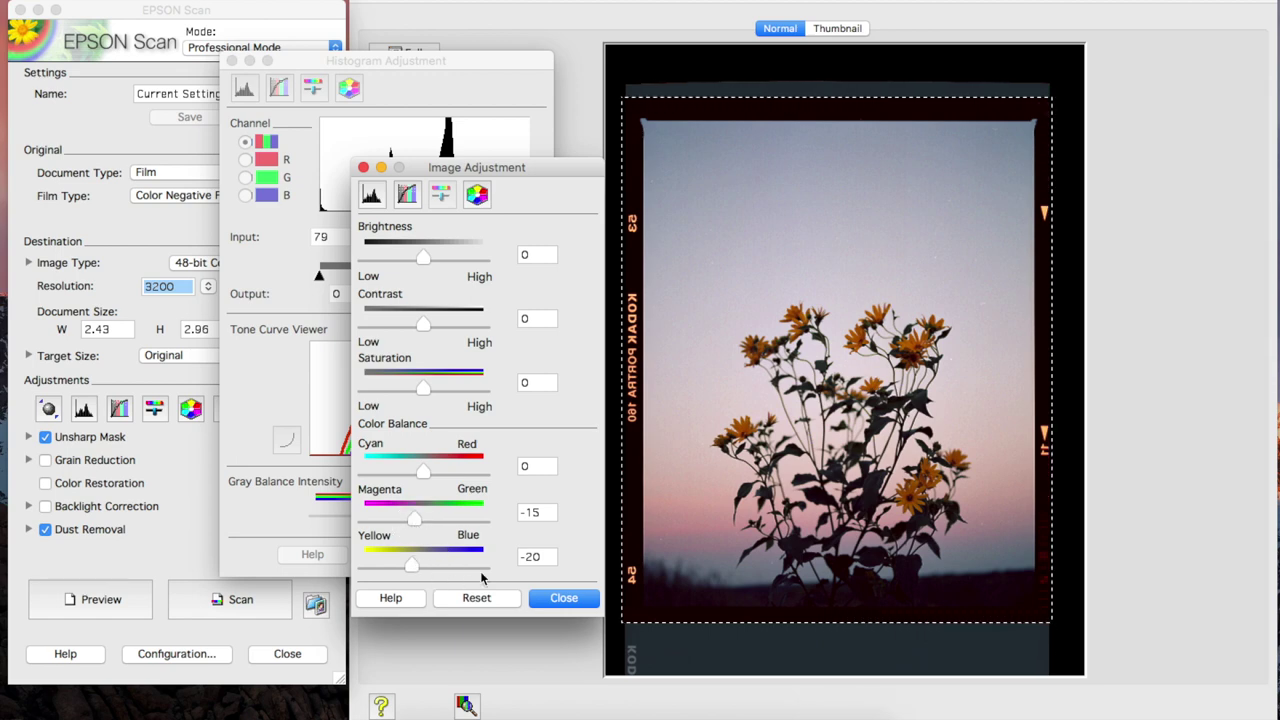
pyautogui.moveTo(416, 527)
pyautogui.mouseDown()
pyautogui.moveTo(443, 525)
pyautogui.moveTo(414, 531)
pyautogui.mouseUp()
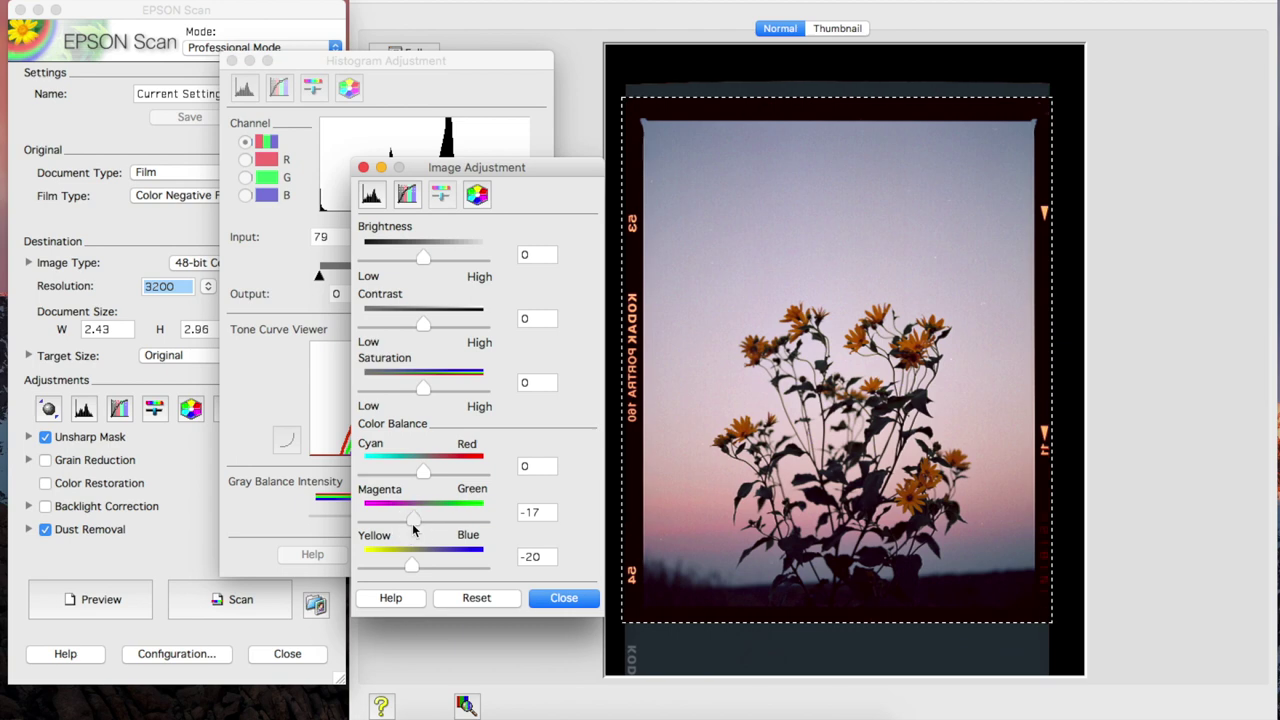
pyautogui.moveTo(422, 477)
pyautogui.mouseDown()
pyautogui.moveTo(405, 468)
pyautogui.moveTo(423, 482)
pyautogui.mouseUp()
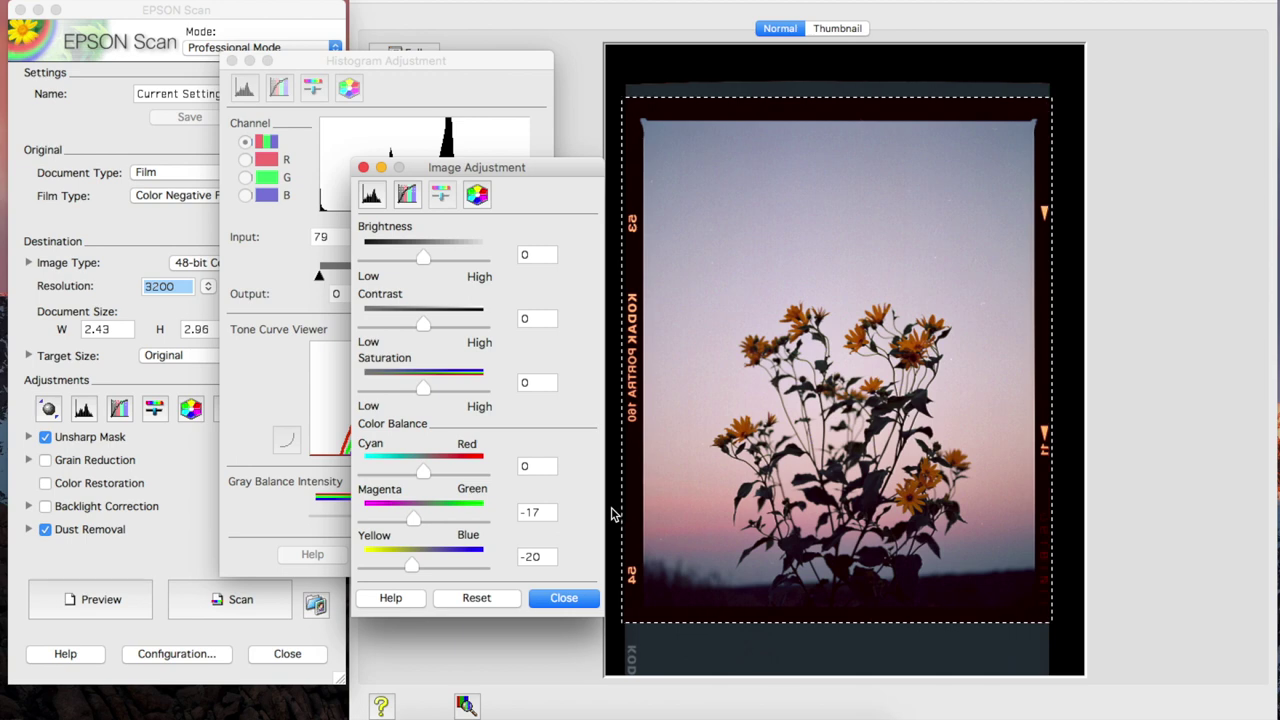
# - Push saturation up to 100, bring it back down to 83, and close Image Adjustment
pyautogui.moveTo(423, 388); pyautogui.dragTo(456, 397)
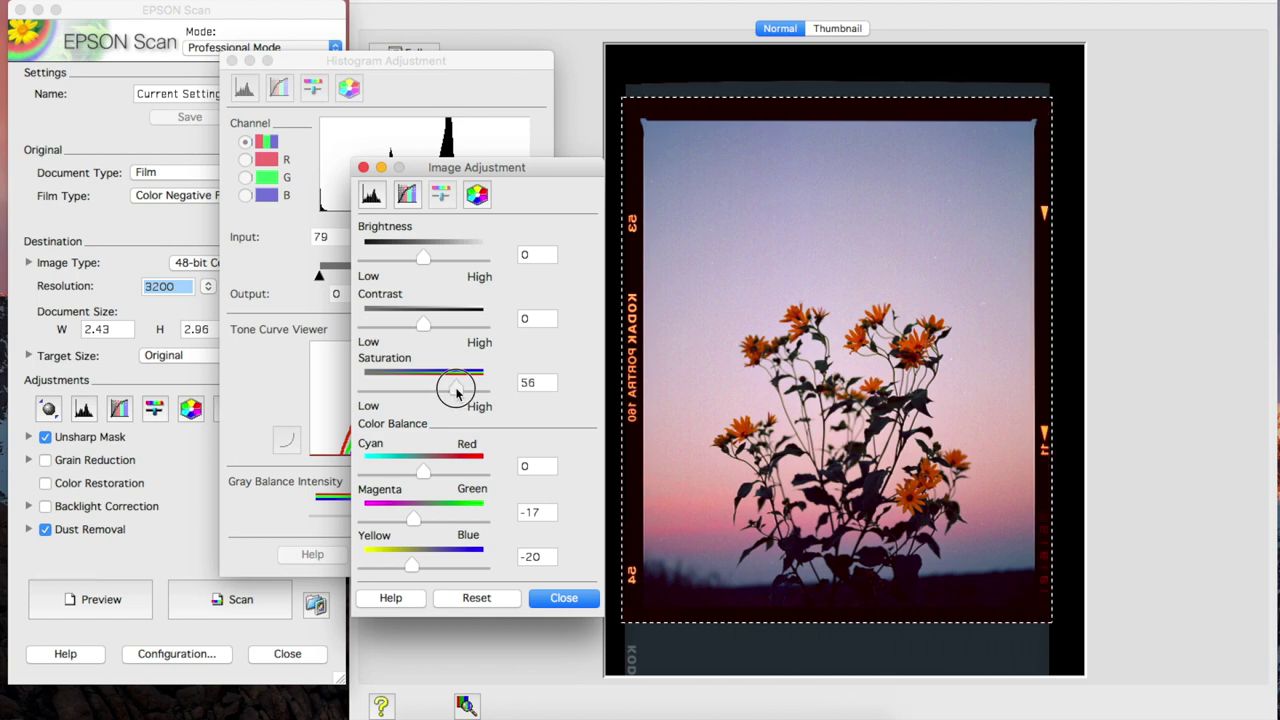
pyautogui.moveTo(457, 393); pyautogui.dragTo(512, 390)
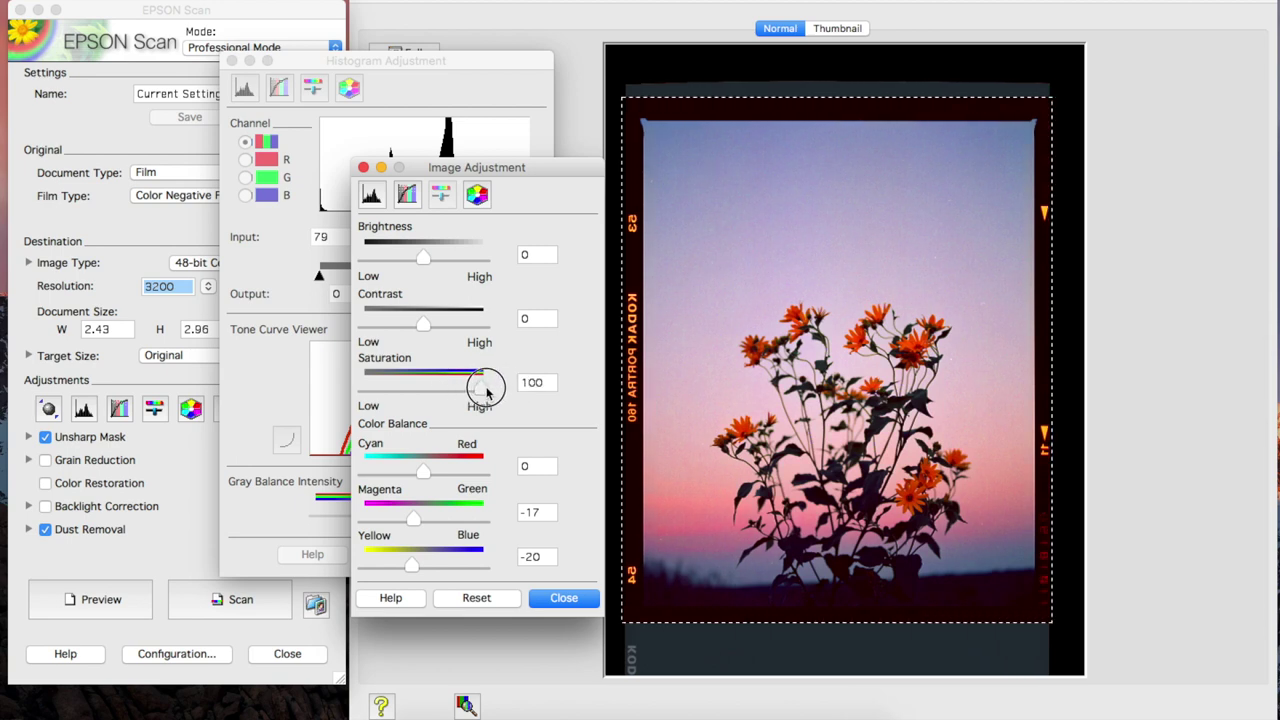
pyautogui.moveTo(490, 395)
pyautogui.mouseDown()
pyautogui.moveTo(432, 393)
pyautogui.moveTo(502, 392)
pyautogui.moveTo(441, 392)
pyautogui.moveTo(491, 393)
pyautogui.moveTo(467, 394)
pyautogui.mouseUp()
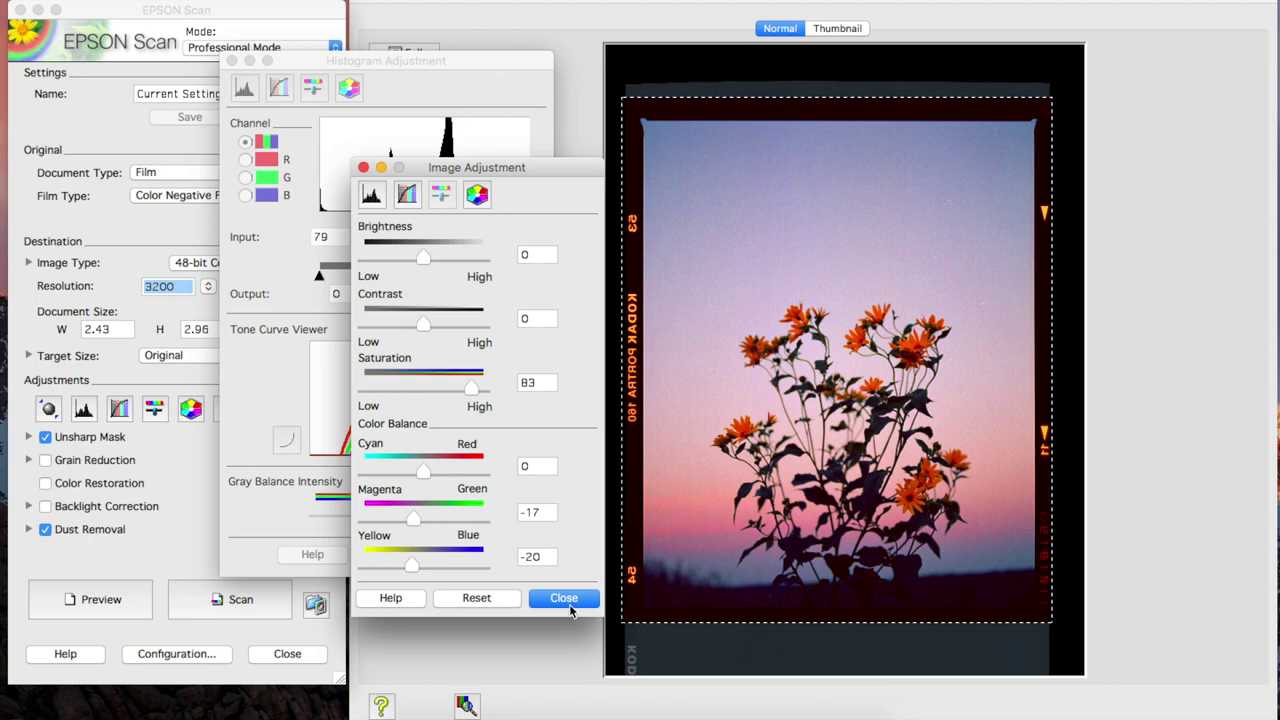
pyautogui.click(569, 598)
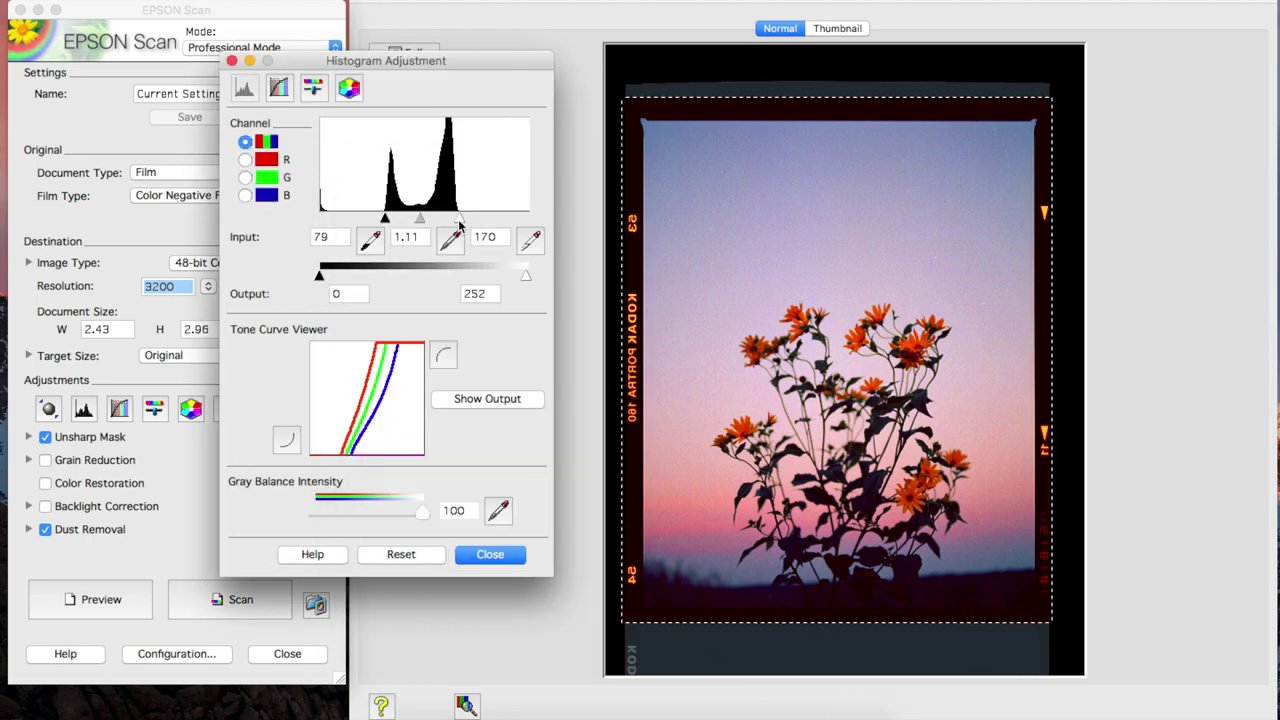
# - Lower the histogram input white to 167 and the output white level to 235
pyautogui.moveTo(459, 221)
pyautogui.mouseDown()
pyautogui.moveTo(437, 224)
pyautogui.moveTo(457, 228)
pyautogui.mouseUp()
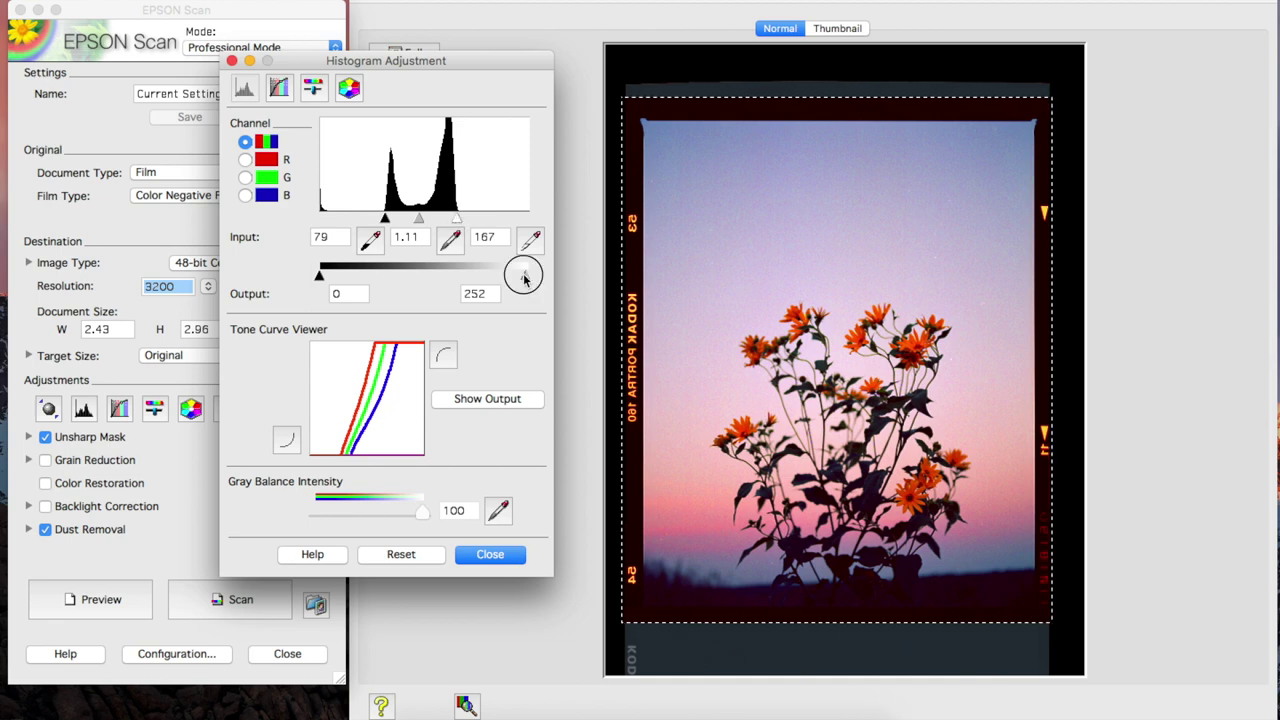
pyautogui.moveTo(524, 278); pyautogui.dragTo(507, 277)
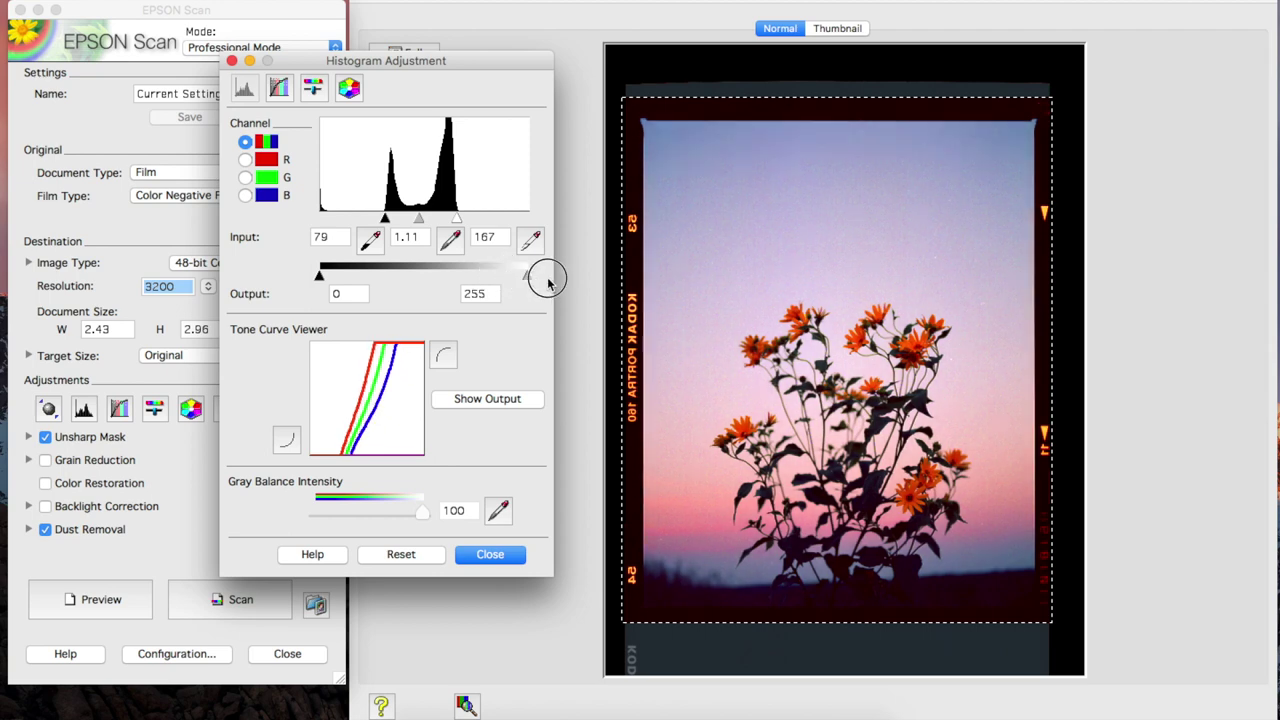
pyautogui.click(510, 274)
pyautogui.moveTo(508, 276); pyautogui.dragTo(509, 277)
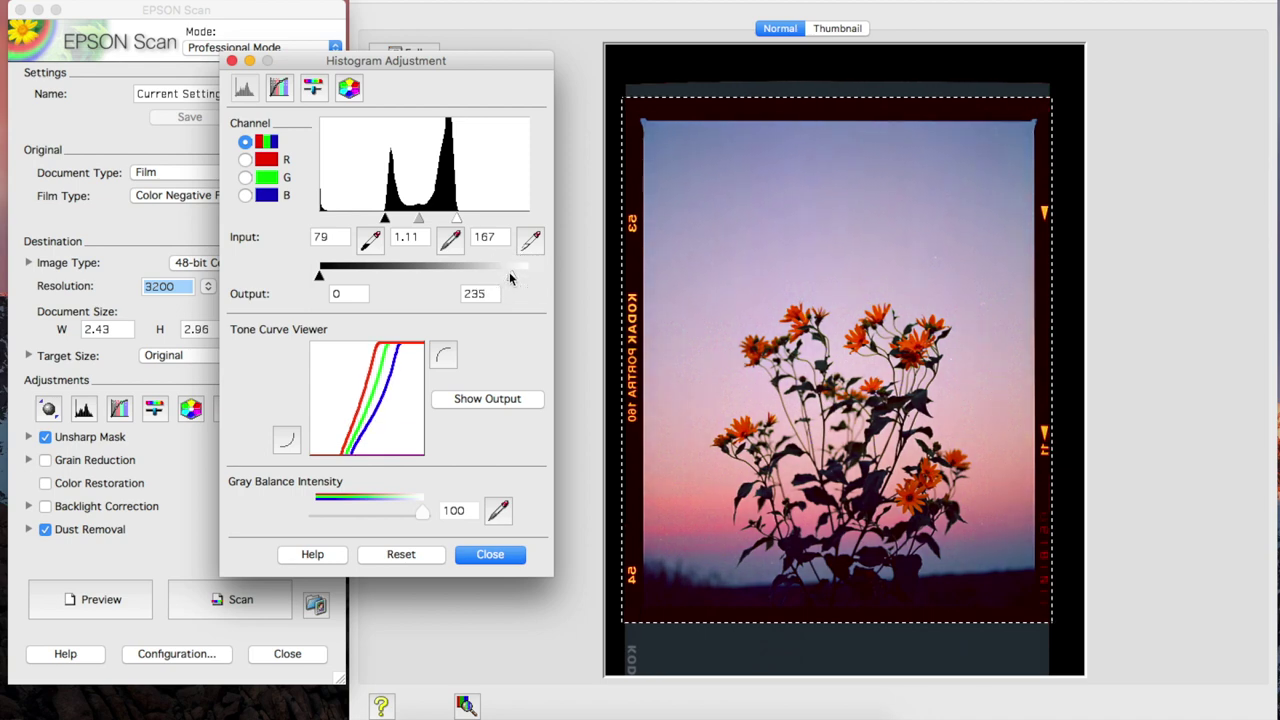
# - Set the histogram input black to 78 and return the midtone gamma to 1.00
pyautogui.click(383, 219)
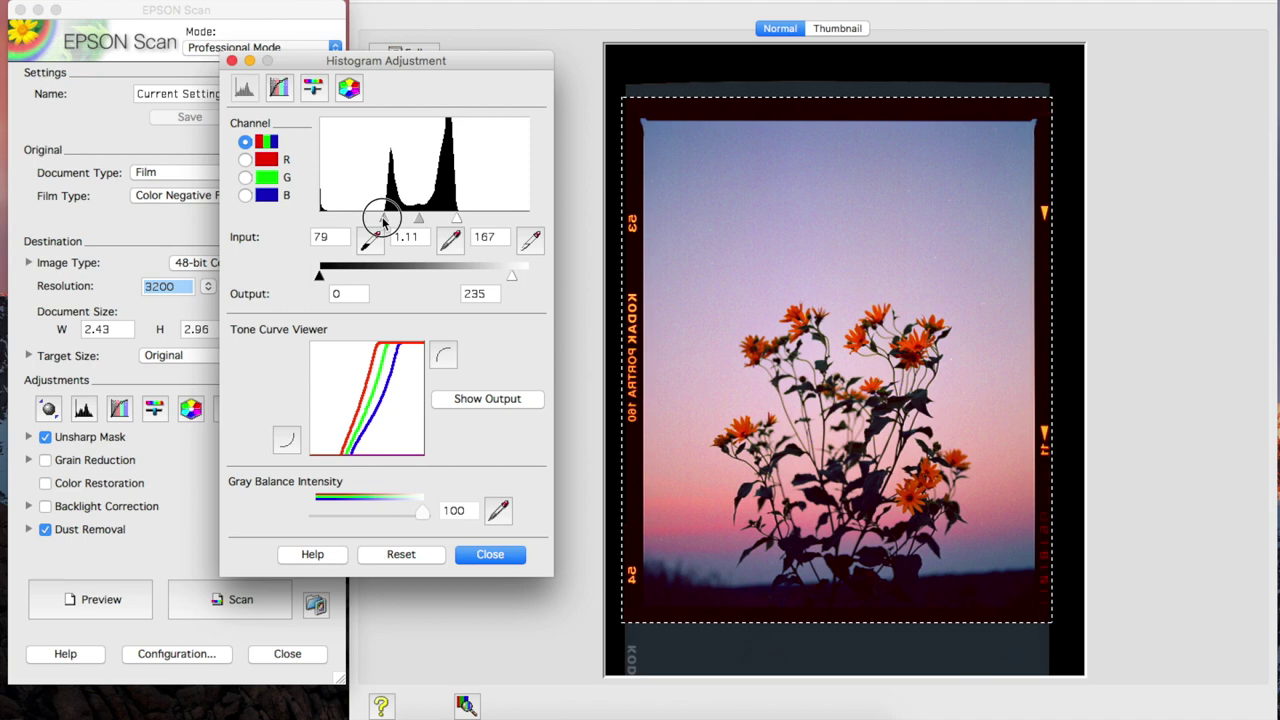
pyautogui.moveTo(383, 219)
pyautogui.mouseDown()
pyautogui.moveTo(425, 216)
pyautogui.moveTo(407, 224)
pyautogui.mouseUp()
pyautogui.click(423, 218)
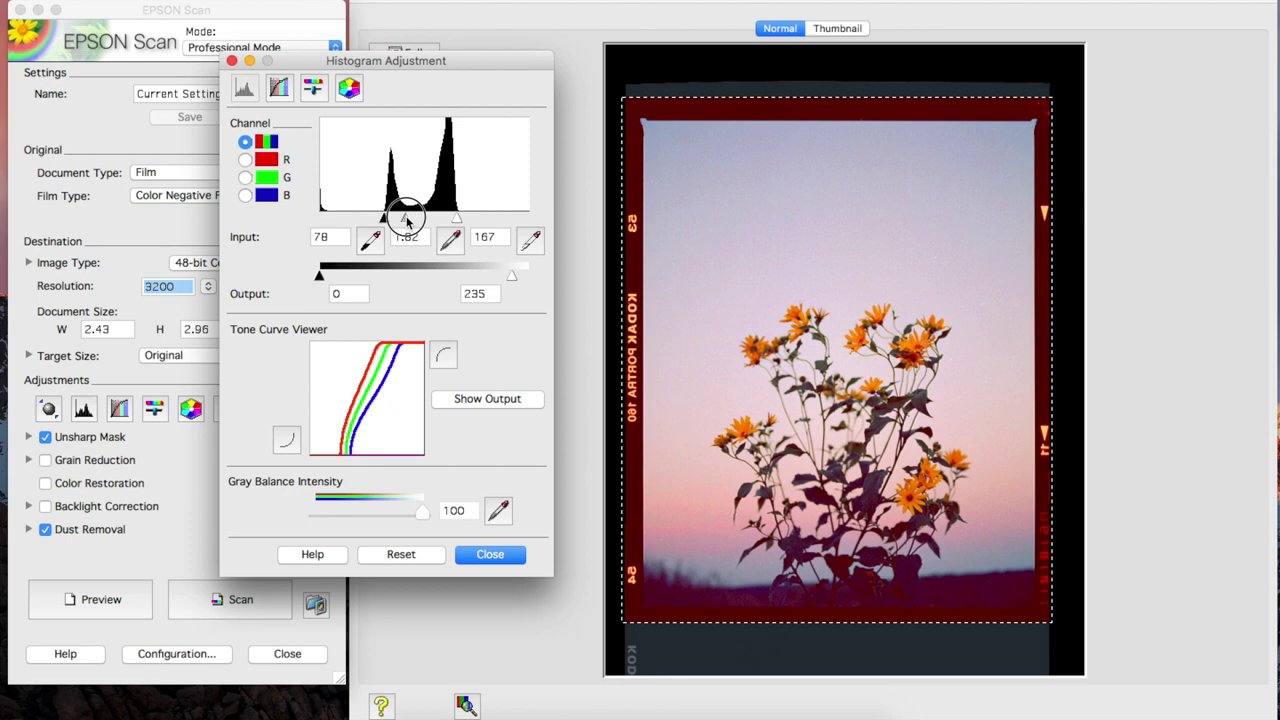
pyautogui.moveTo(406, 221); pyautogui.dragTo(411, 221)
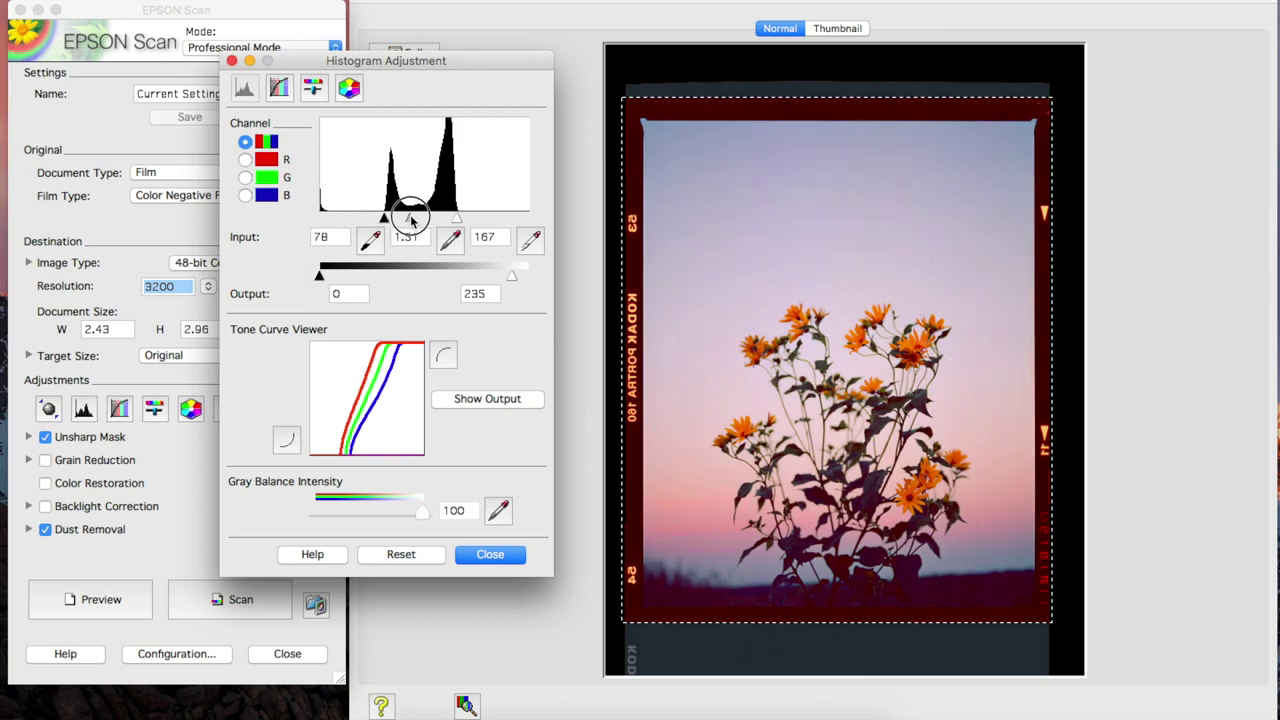
pyautogui.moveTo(411, 221)
pyautogui.mouseDown()
pyautogui.moveTo(422, 221)
pyautogui.moveTo(411, 221)
pyautogui.mouseUp()
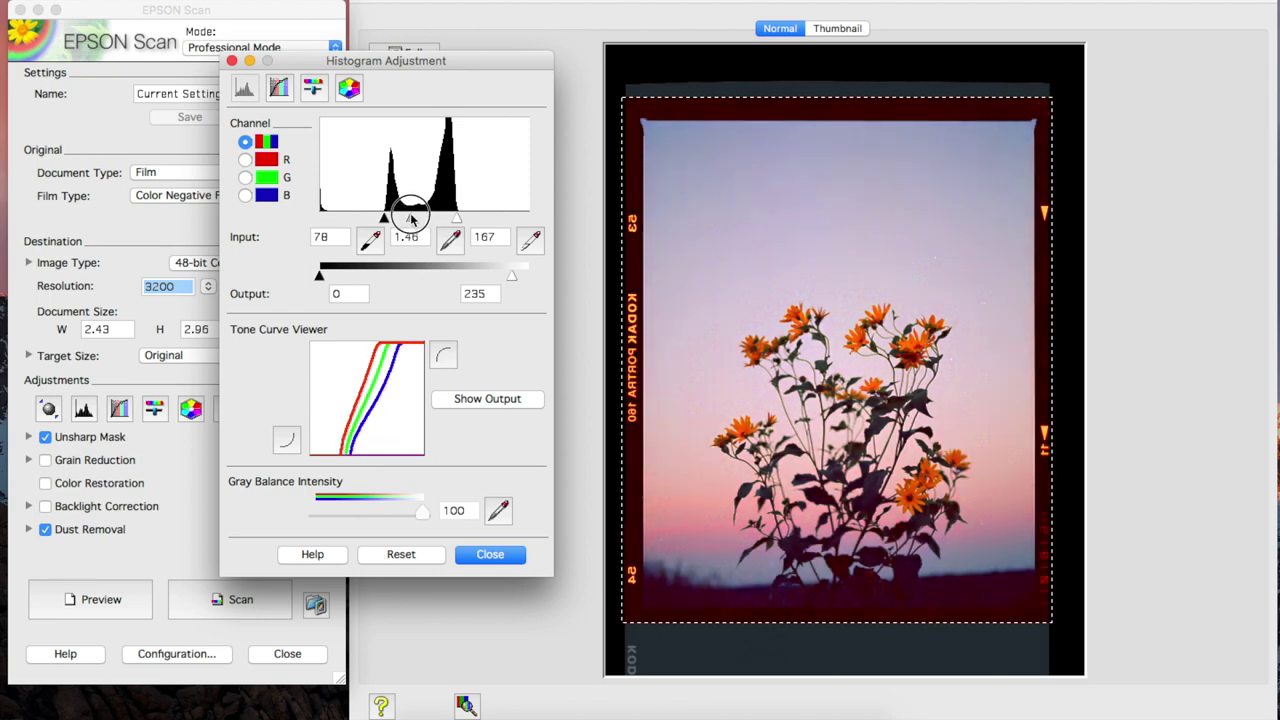
pyautogui.moveTo(411, 219); pyautogui.dragTo(420, 218)
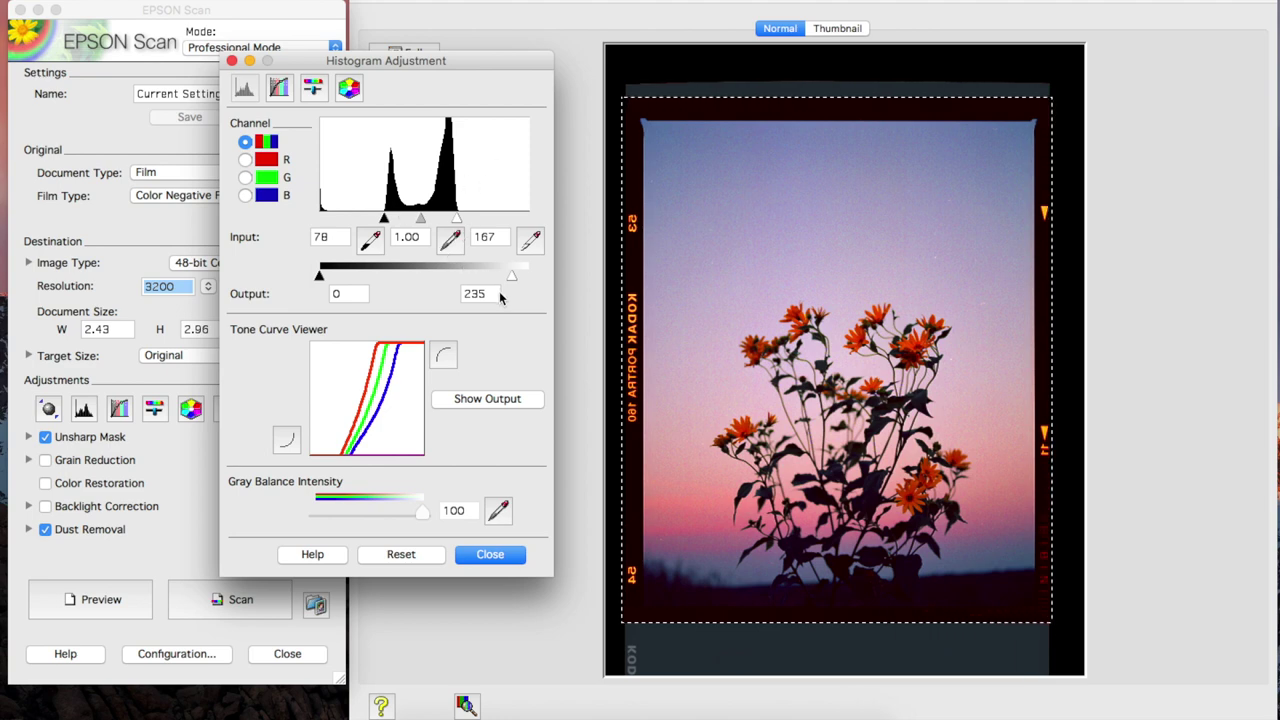
pyautogui.click(313, 88)
# - Set Yellow–Blue to −21, then close both Image and Histogram Adjustment windows
pyautogui.moveTo(430, 173); pyautogui.dragTo(407, 164)
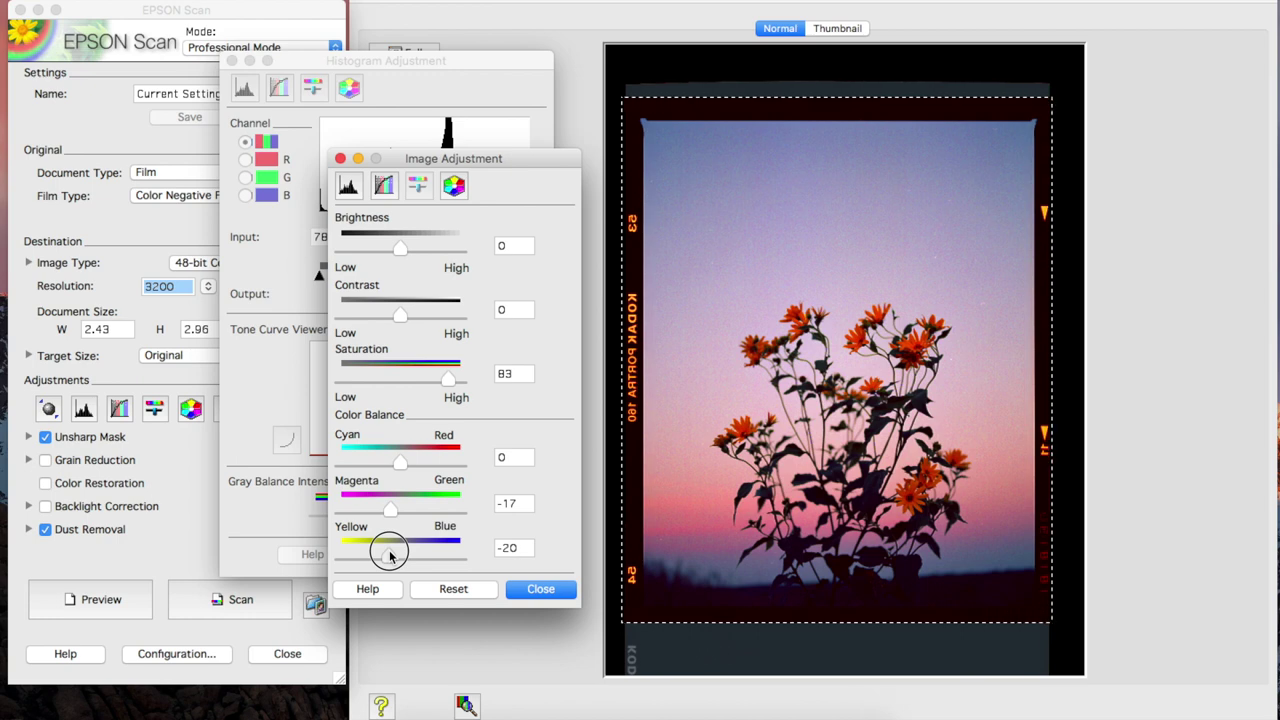
pyautogui.moveTo(389, 553)
pyautogui.mouseDown()
pyautogui.moveTo(423, 566)
pyautogui.moveTo(373, 557)
pyautogui.moveTo(385, 563)
pyautogui.mouseUp()
pyautogui.click(527, 592)
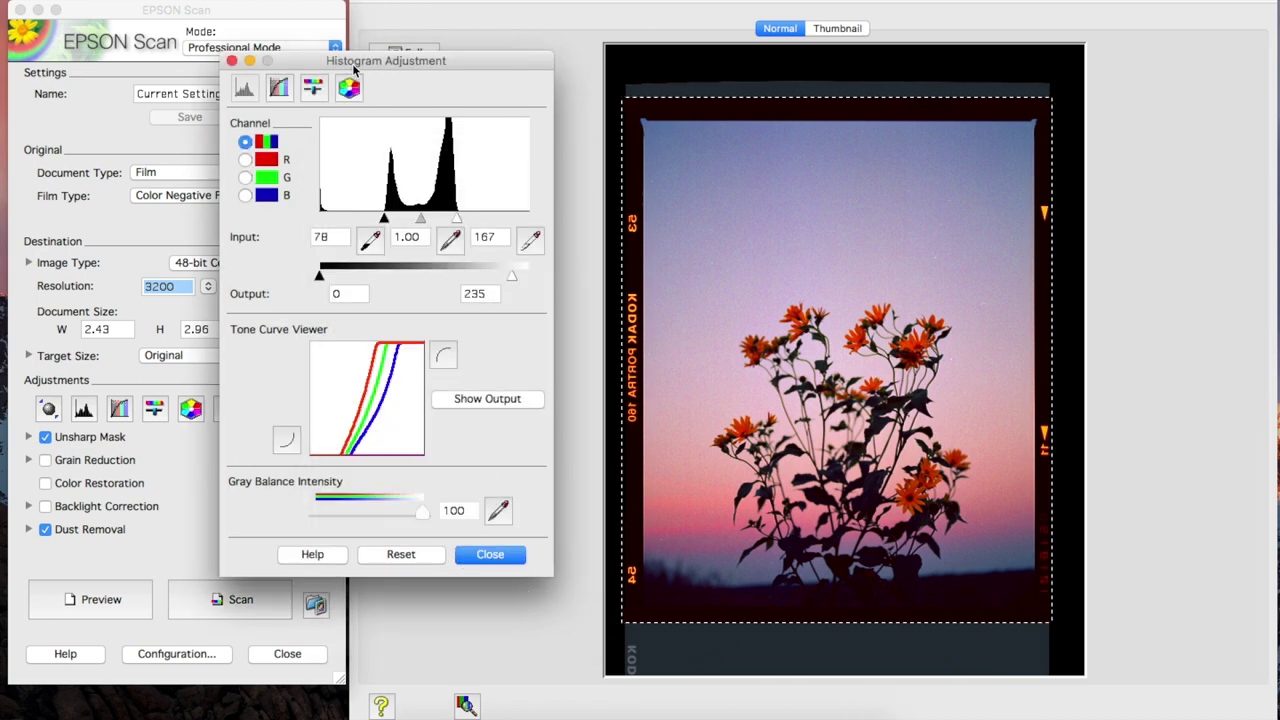
pyautogui.moveTo(354, 68); pyautogui.dragTo(343, 71)
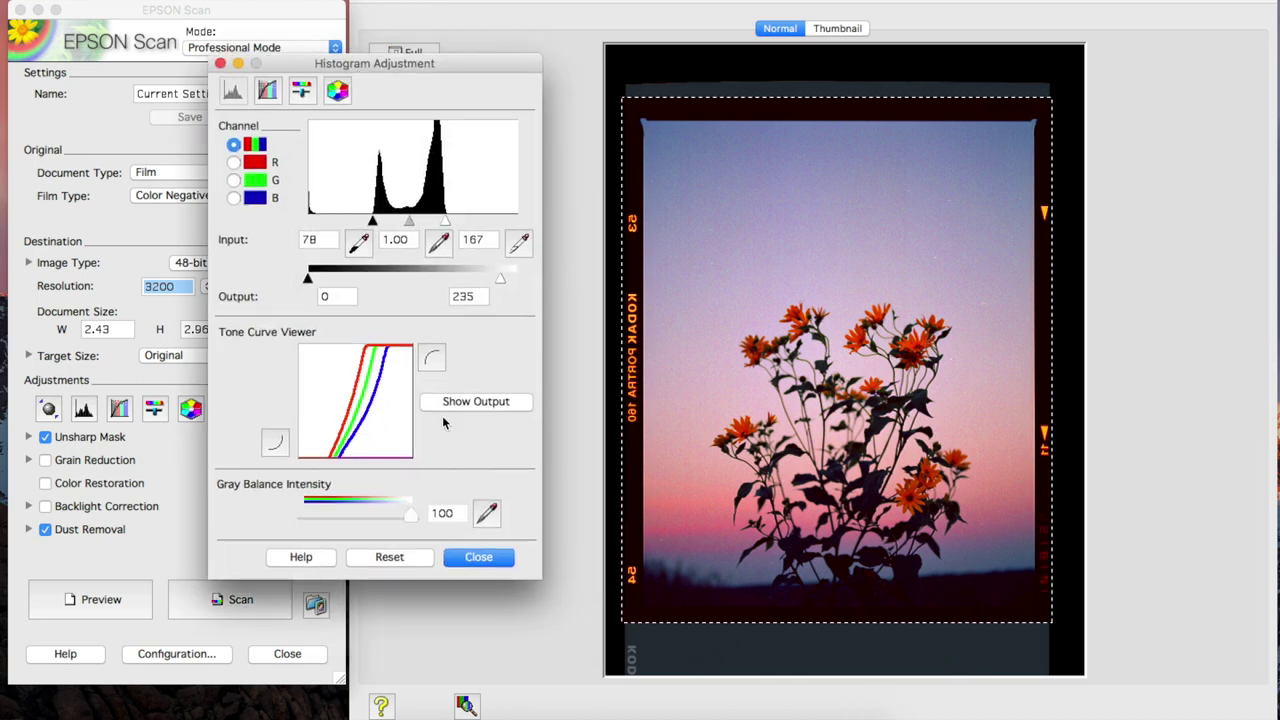
pyautogui.click(475, 561)
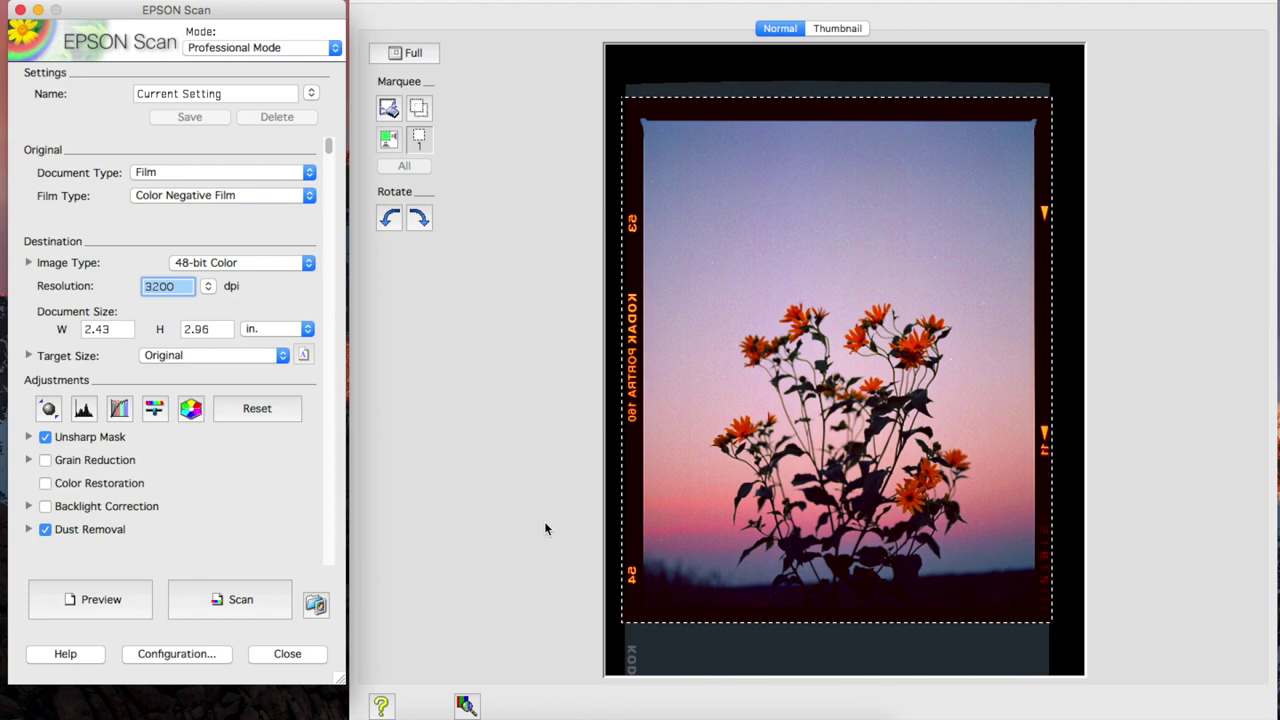
# - Start the scan, keeping TIFF (*.tif) saved to the Desktop, and confirm the save settings
pyautogui.click(224, 598)
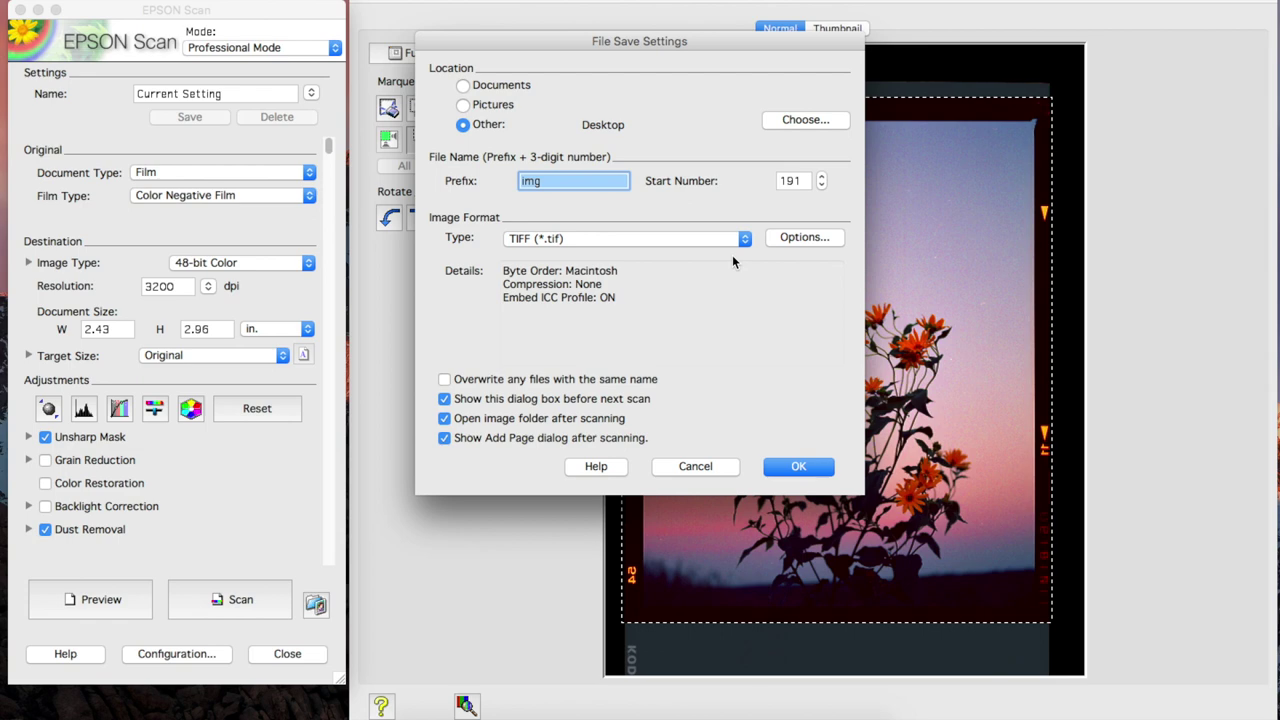
pyautogui.click(670, 240)
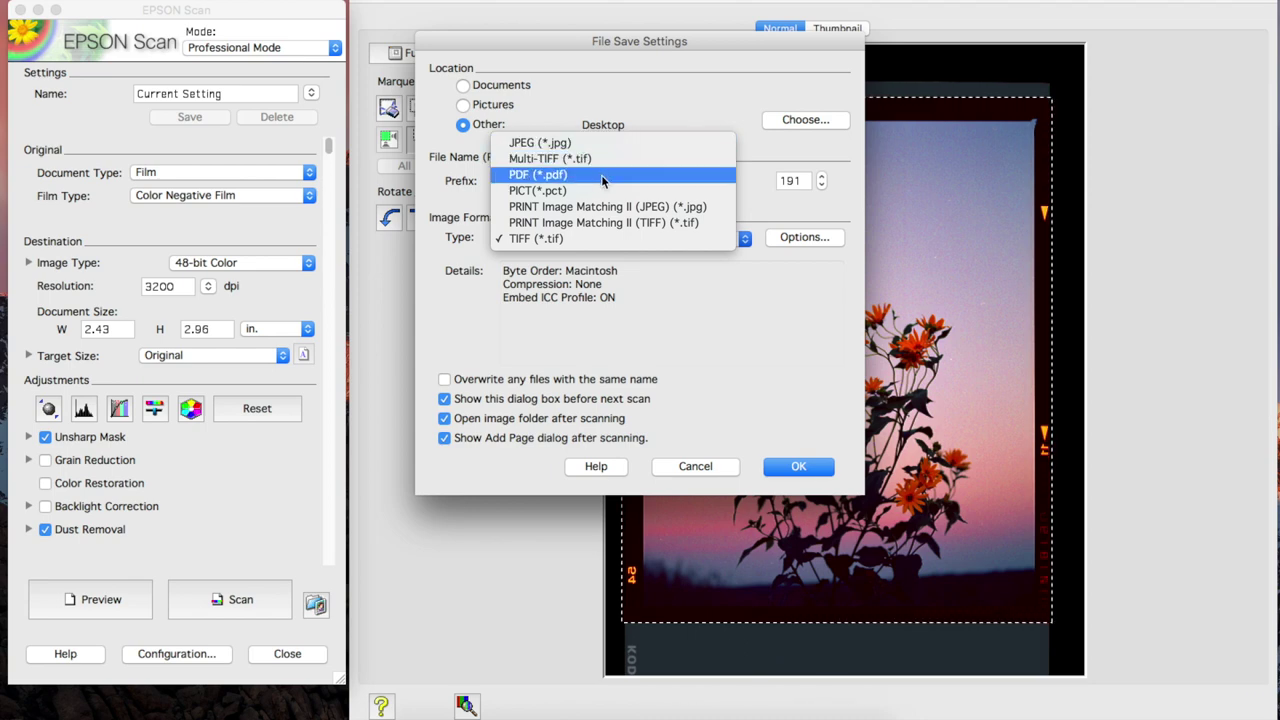
pyautogui.click(668, 319)
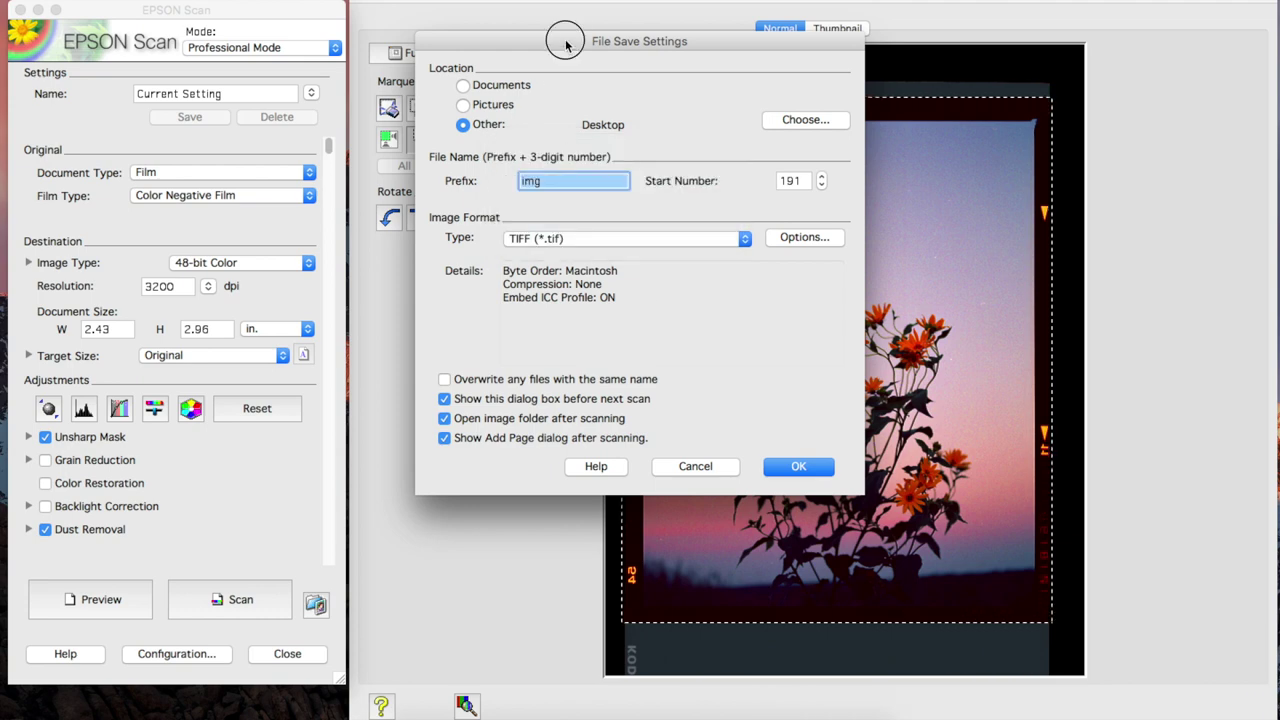
pyautogui.moveTo(565, 45); pyautogui.dragTo(284, 9)
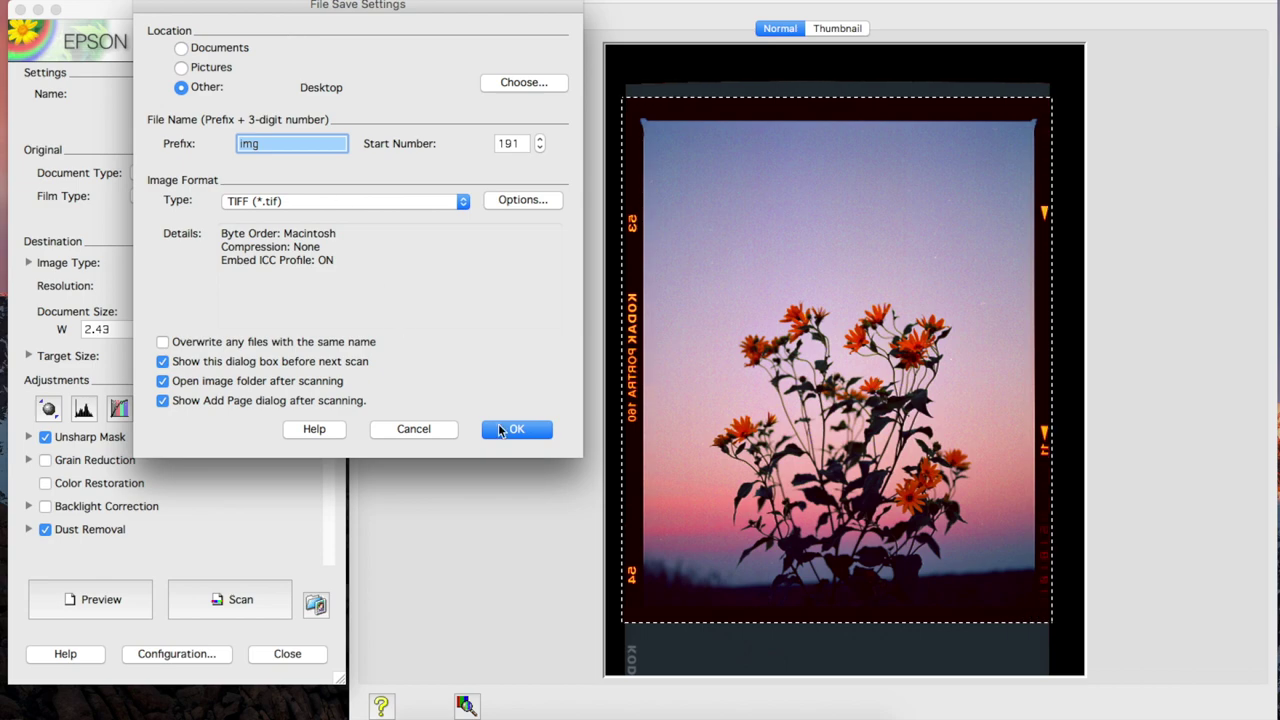
pyautogui.click(510, 433)
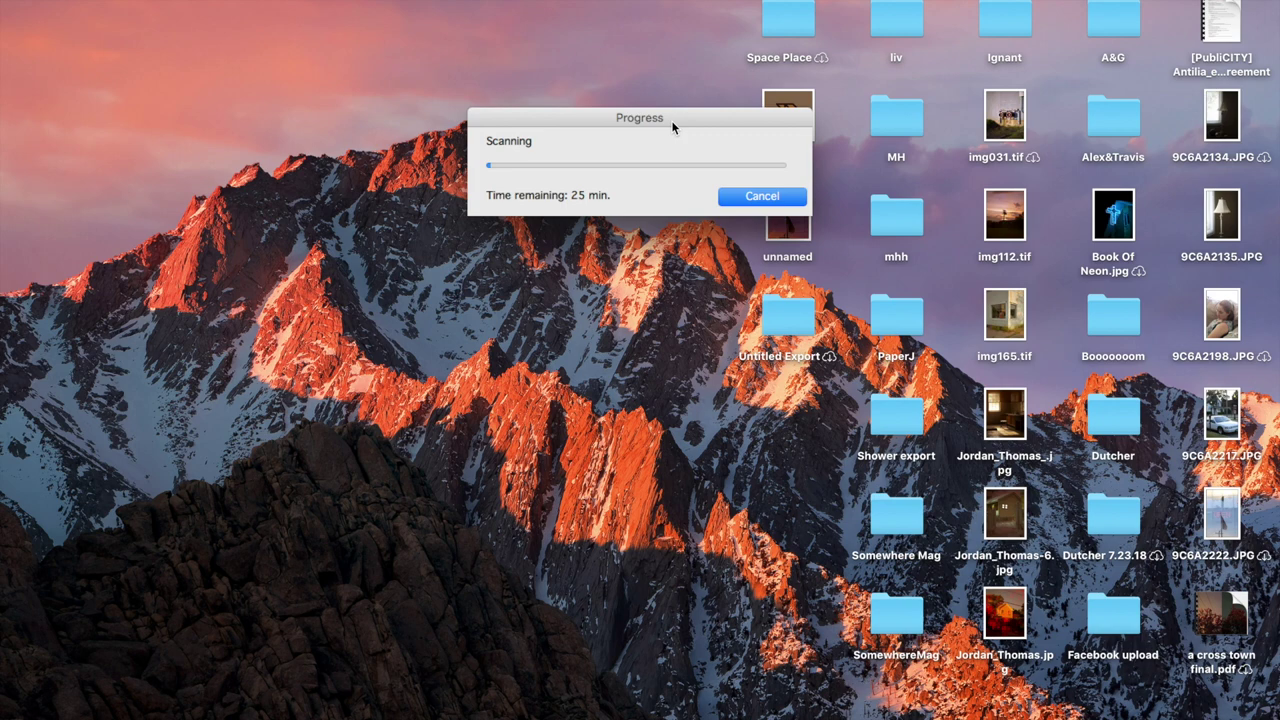
# - Move the scan Progress window out of the way while the scan runs, now at 19 minutes remaining
pyautogui.moveTo(669, 117); pyautogui.dragTo(591, 23)
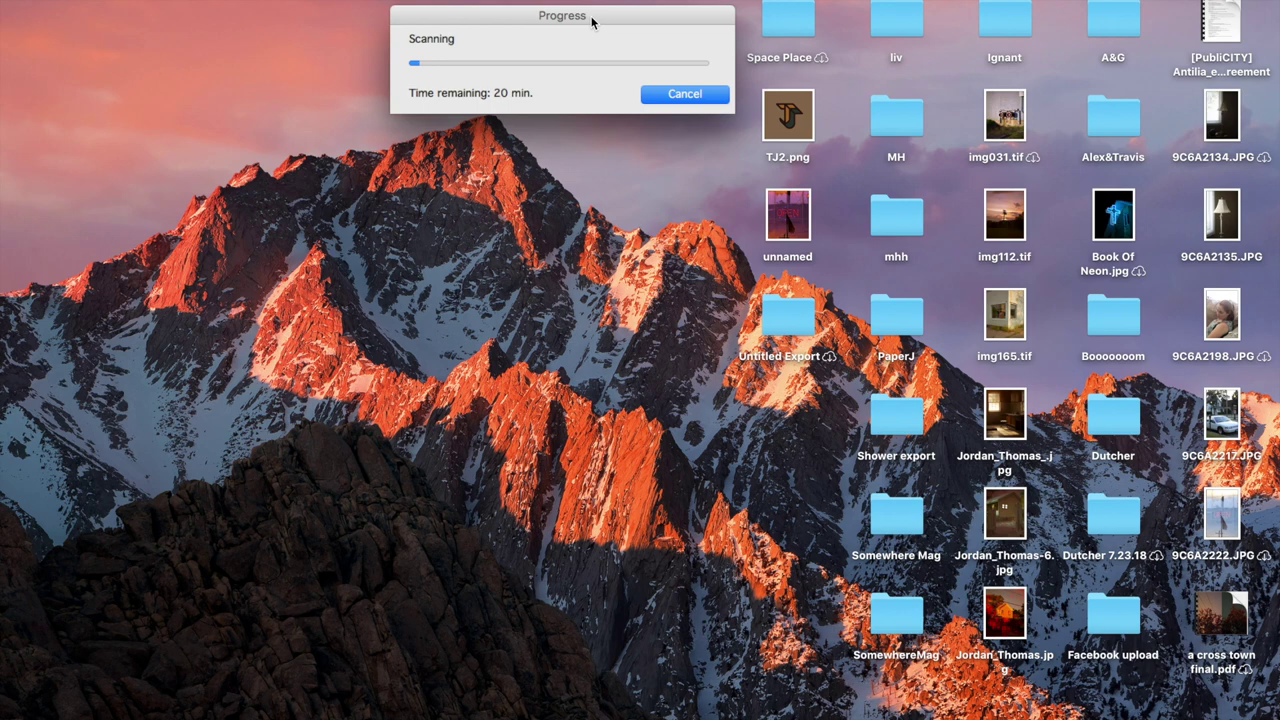
pyautogui.moveTo(591, 22); pyautogui.dragTo(594, 31)
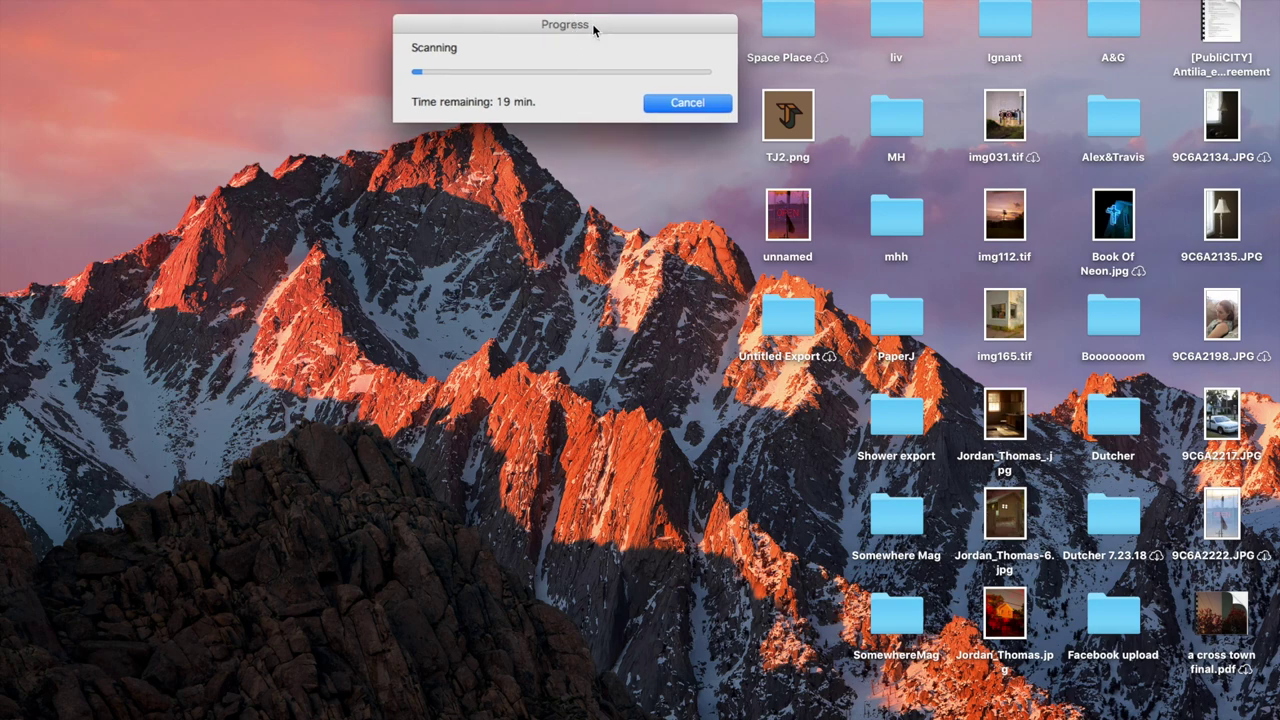